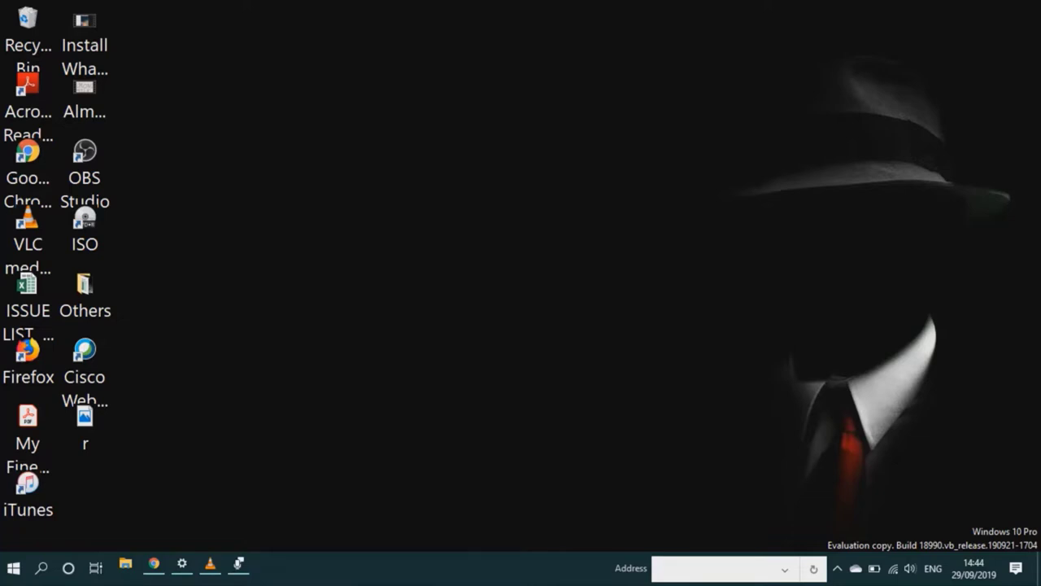
Step: Create a new folder on the desktop and name it tutorial
{"action": "right_click", "coordinate": [280, 161]}
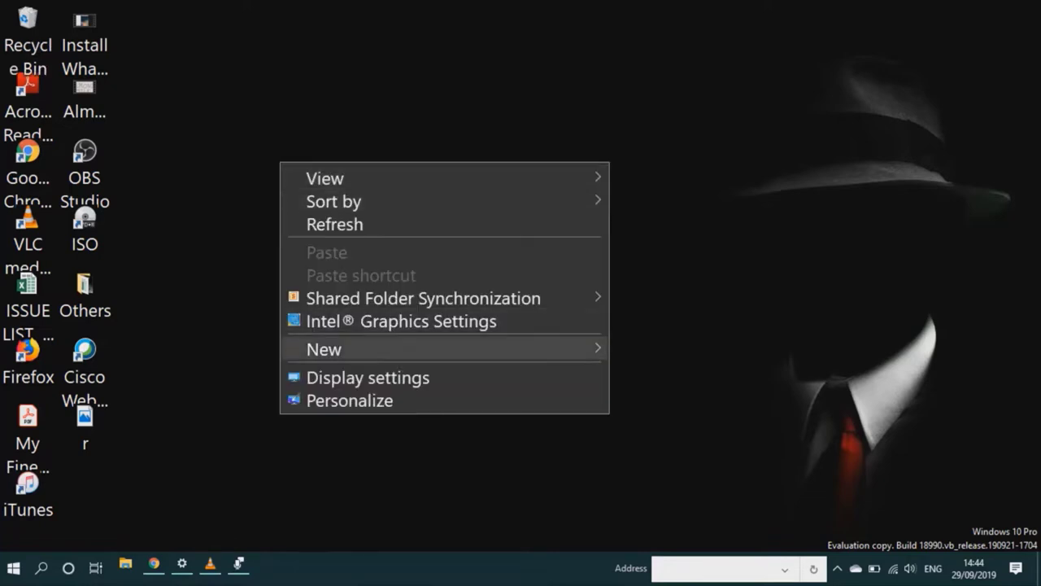
{"action": "mouse_move", "coordinate": [323, 349]}
{"action": "left_click", "coordinate": [656, 349]}
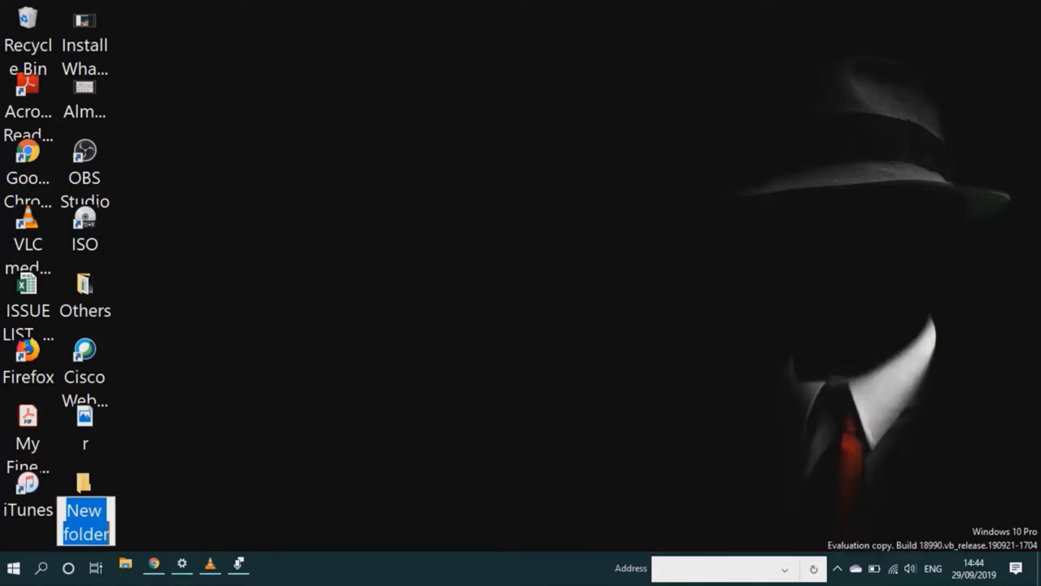
{"action": "type", "text": "tutiro"}
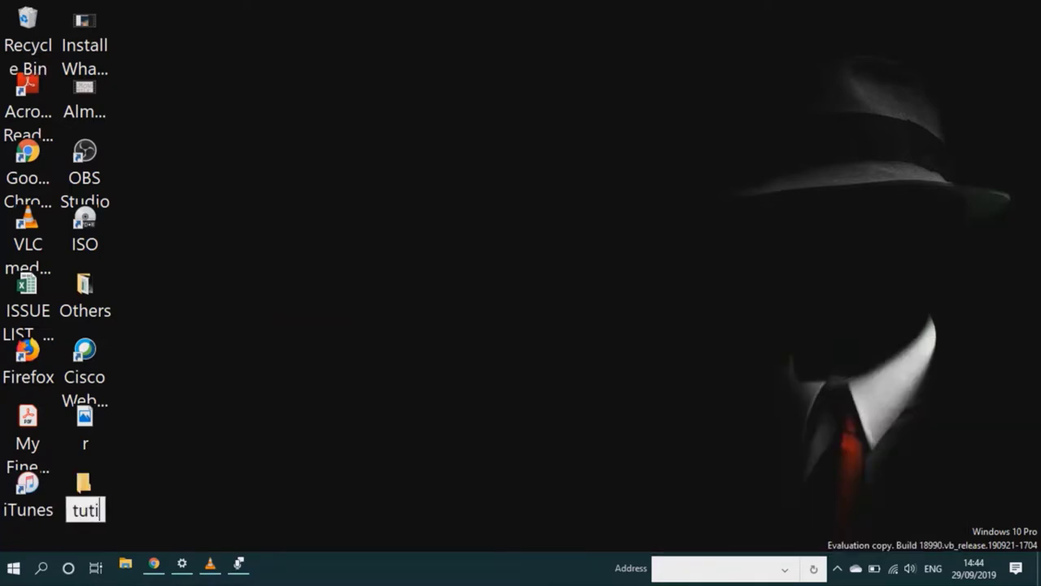
{"action": "key", "text": "BackSpace"}
{"action": "key", "text": "BackSpace"}
{"action": "key", "text": "BackSpace"}
{"action": "type", "text": "orial"}
{"action": "key", "text": "Return"}
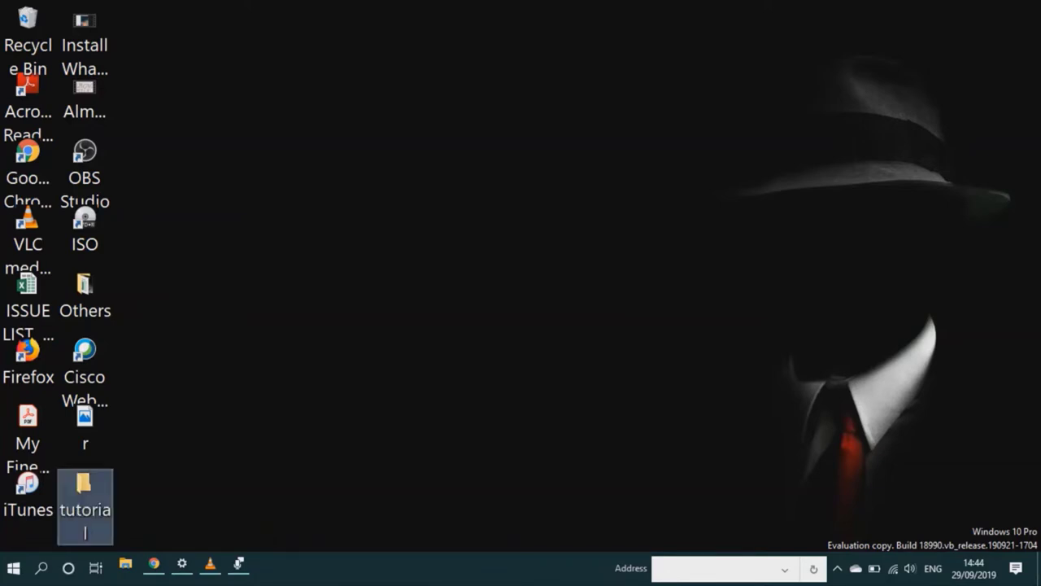
Step: Open the tutorial folder and create a subfolder inside it, keeping the default name New folder
{"action": "double_click", "coordinate": [84, 492]}
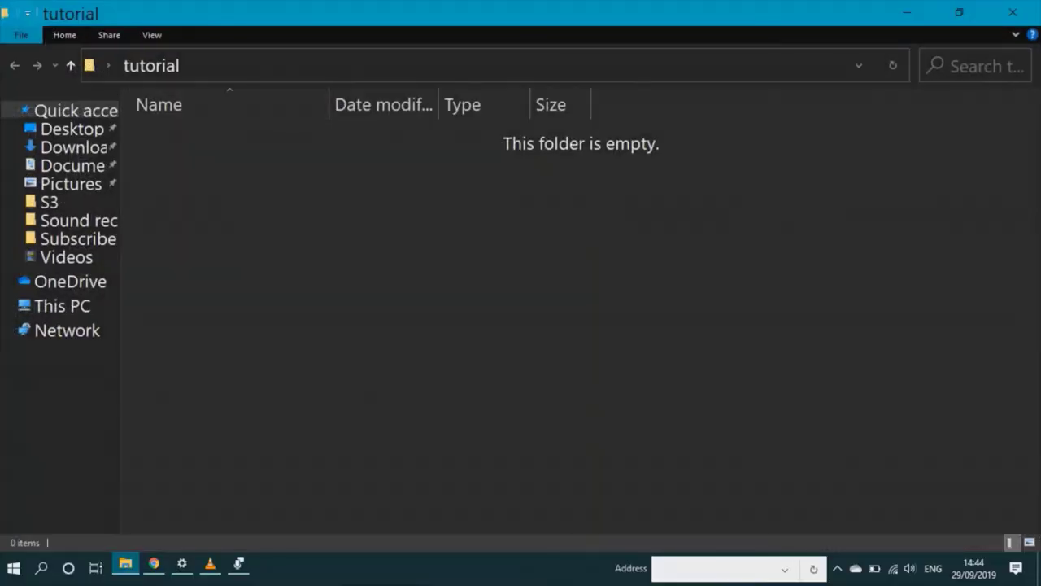
{"action": "right_click", "coordinate": [242, 179]}
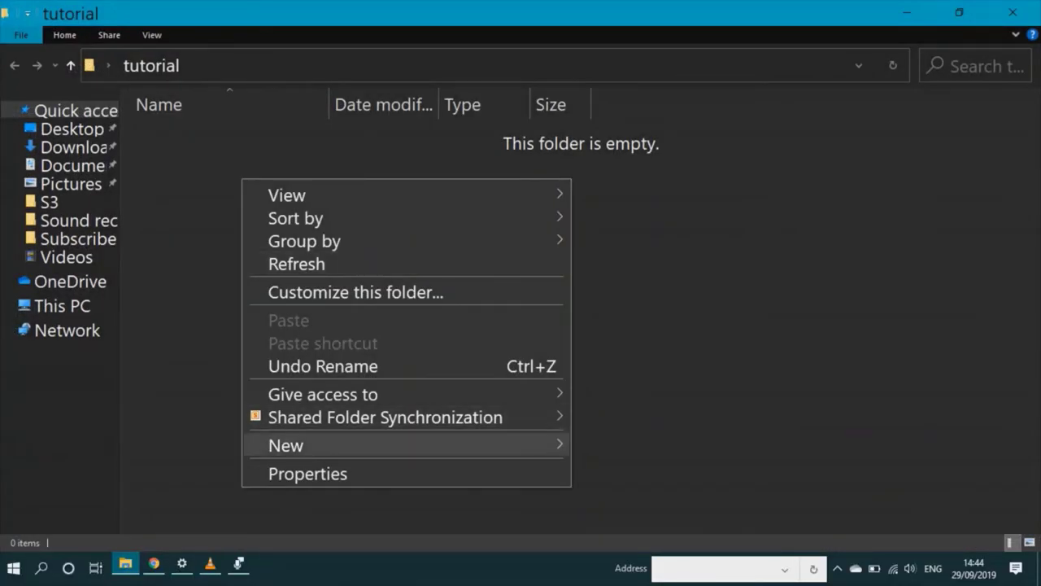
{"action": "mouse_move", "coordinate": [405, 445]}
{"action": "left_click", "coordinate": [618, 232]}
{"action": "key", "text": "Return"}
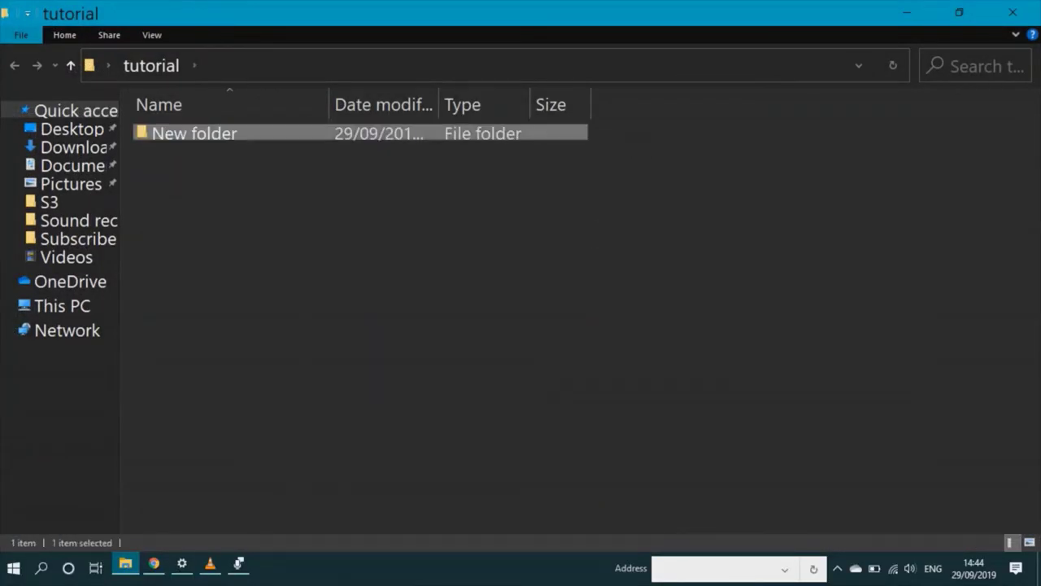
{"action": "key", "text": "Escape"}
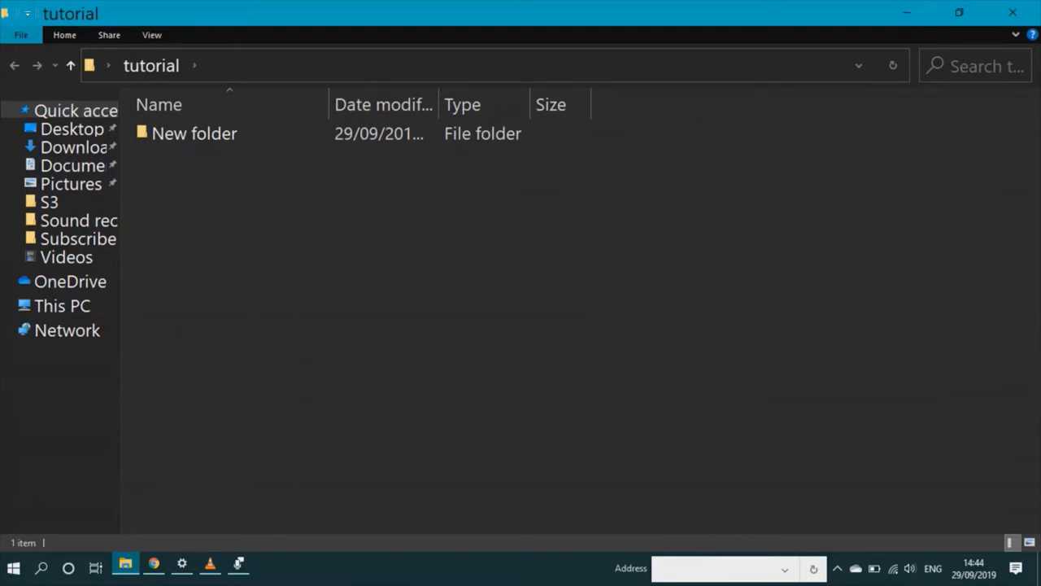
{"action": "left_click", "coordinate": [193, 133]}
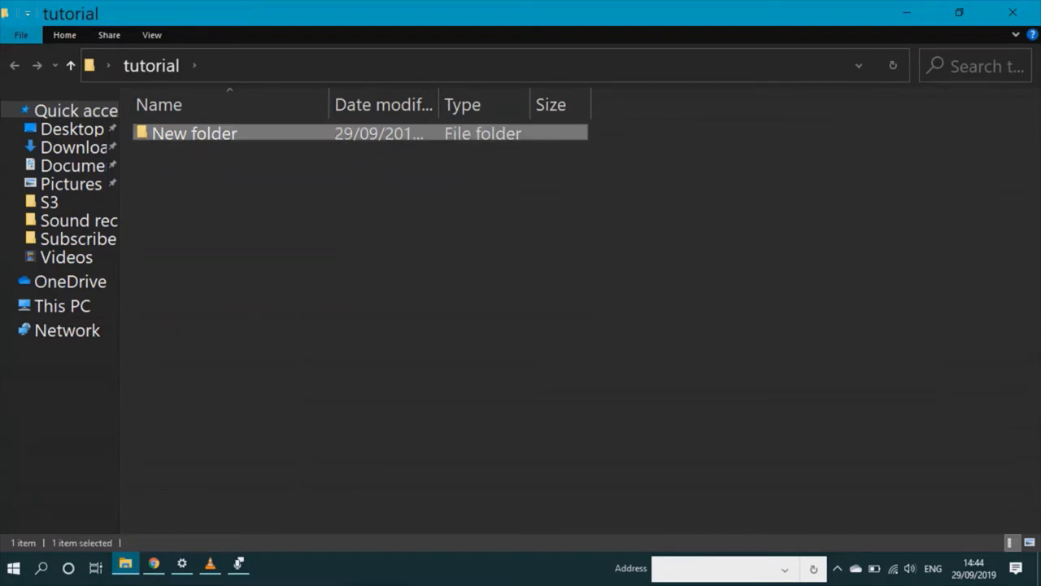
{"action": "right_click", "coordinate": [223, 133]}
{"action": "key", "text": "Escape"}
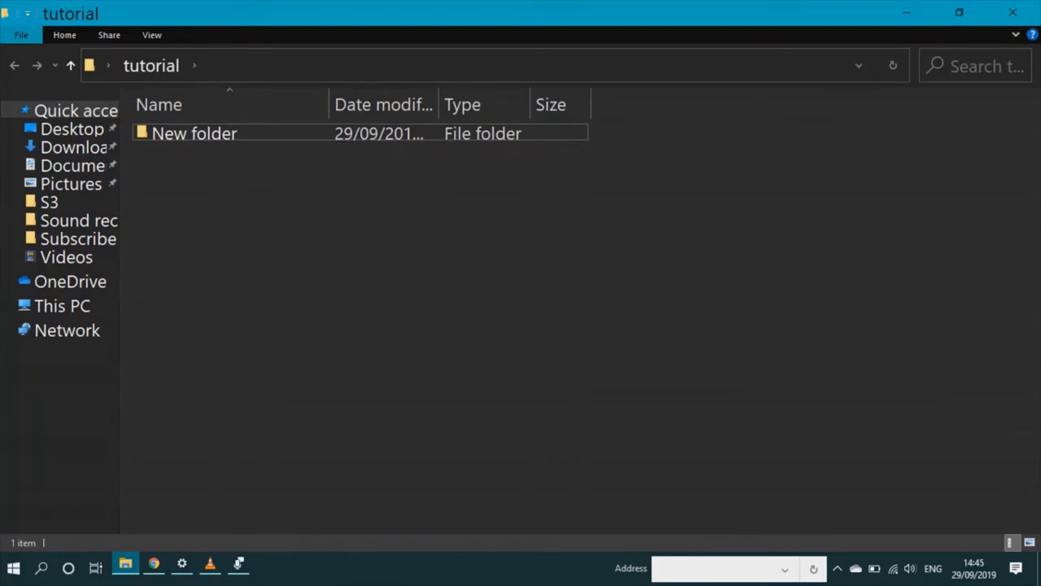
Step: Add the group Everyone to the security permissions of New folder
{"action": "right_click", "coordinate": [198, 134]}
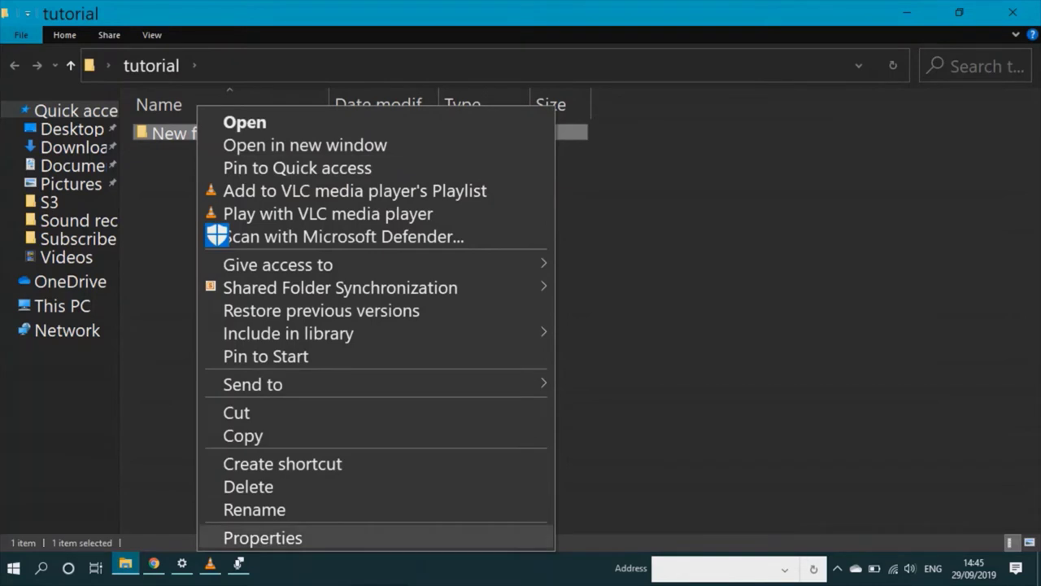
{"action": "key", "text": "Return"}
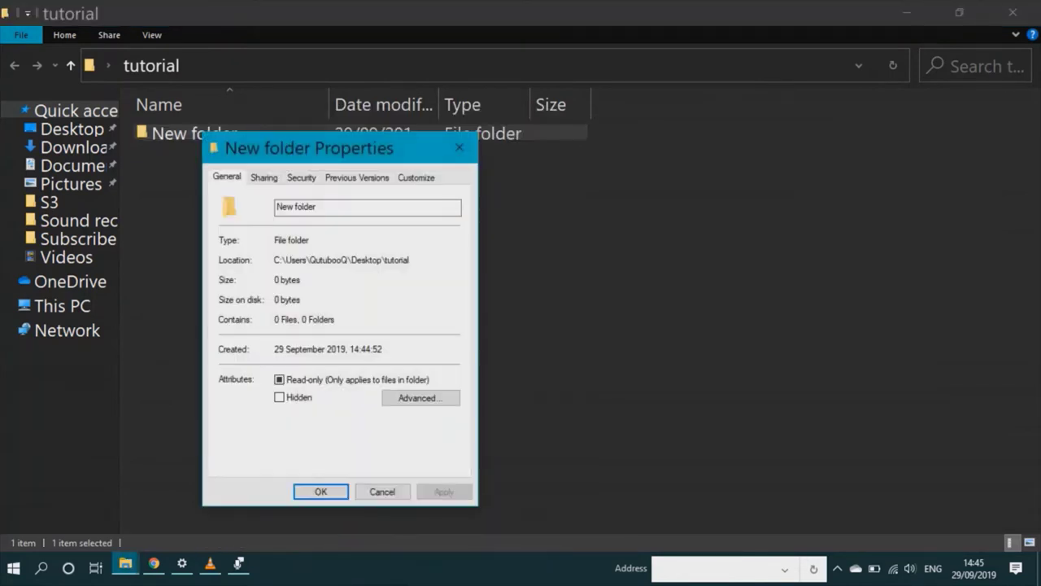
{"action": "left_click", "coordinate": [301, 177]}
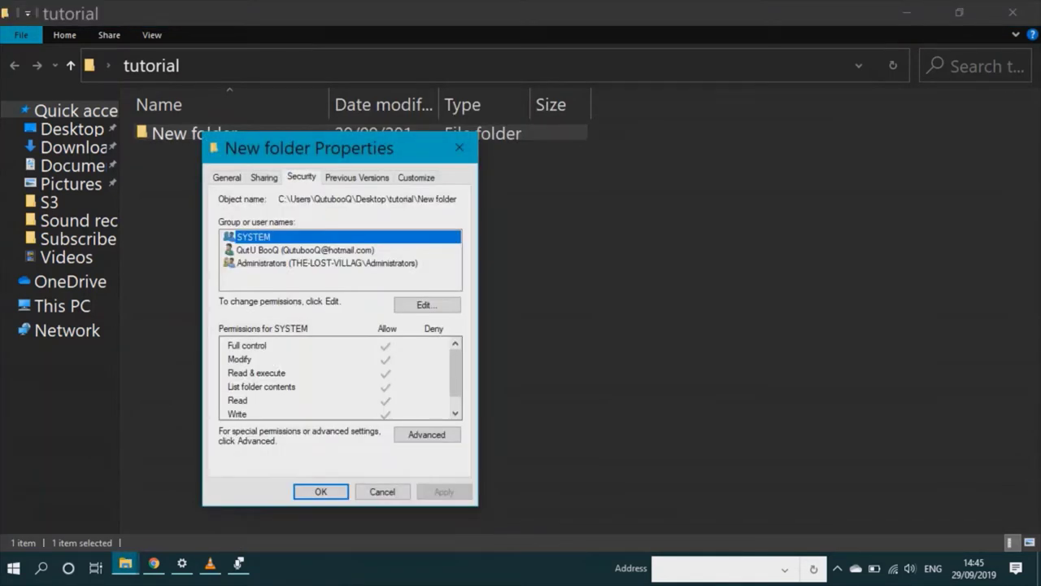
{"action": "left_click", "coordinate": [427, 304]}
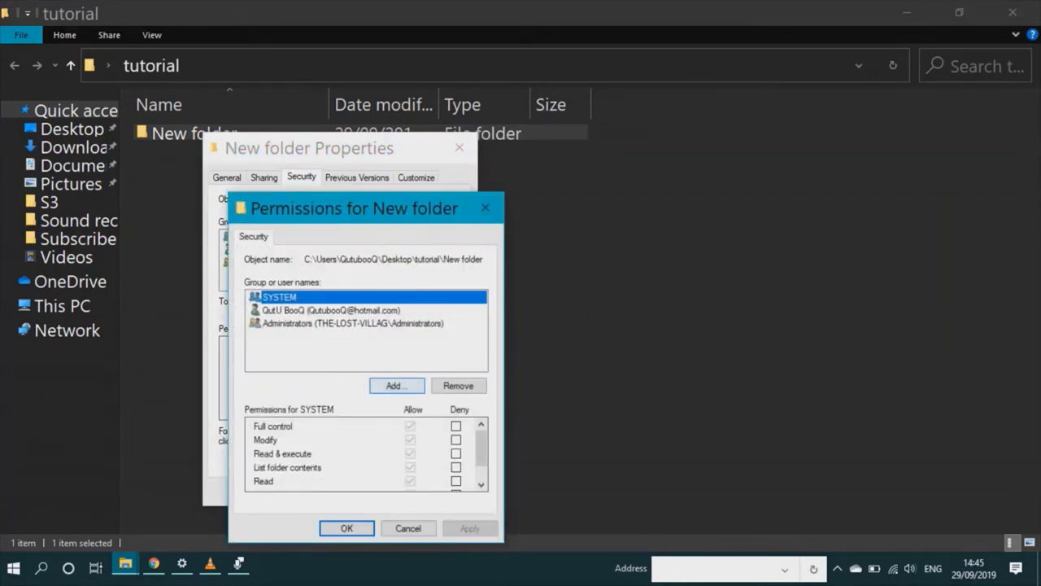
{"action": "left_click", "coordinate": [397, 386]}
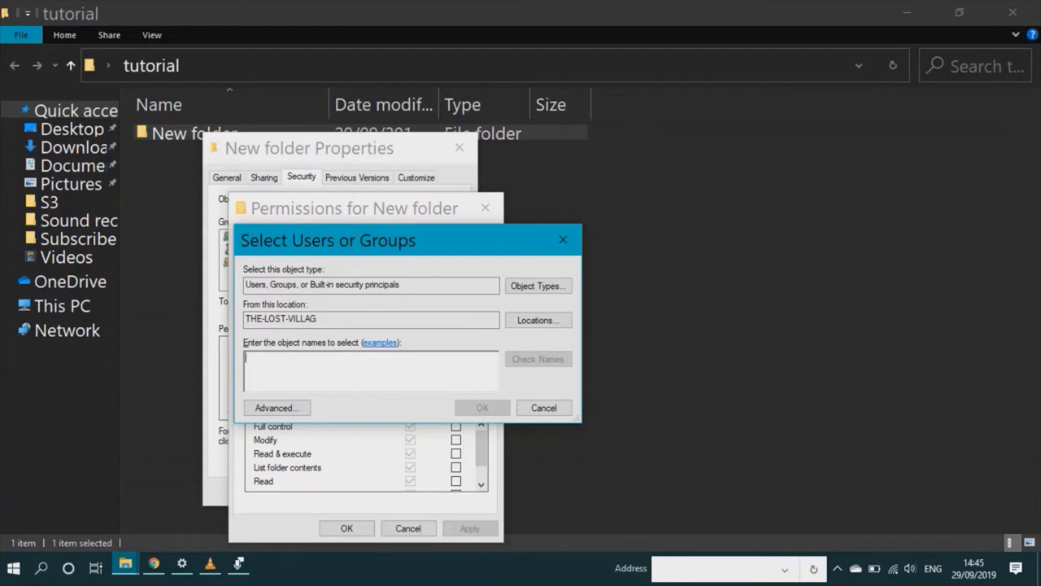
{"action": "type", "text": "everyone"}
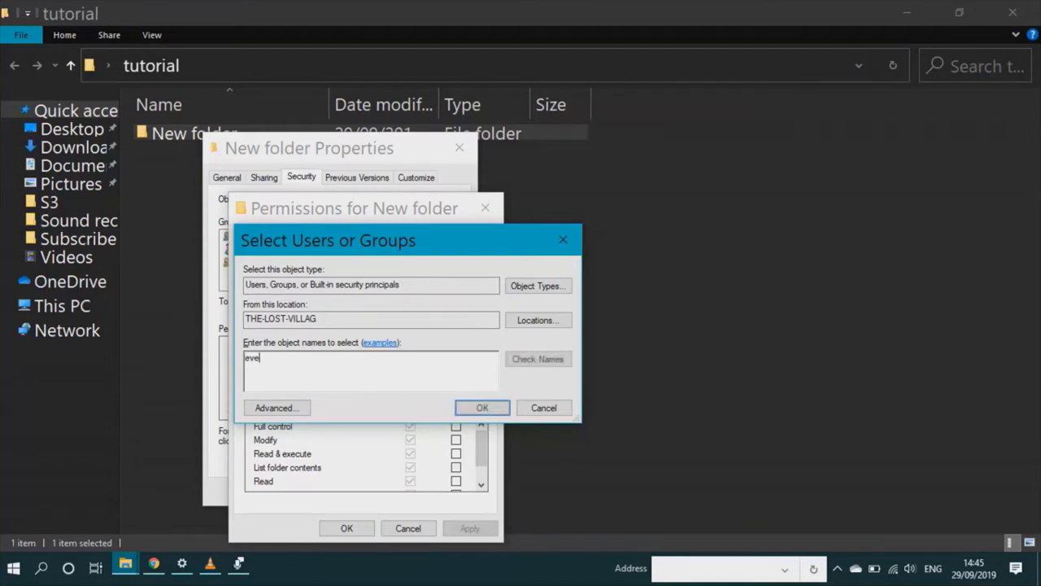
{"action": "key", "text": "shift+Tab"}
{"action": "key", "text": "Return"}
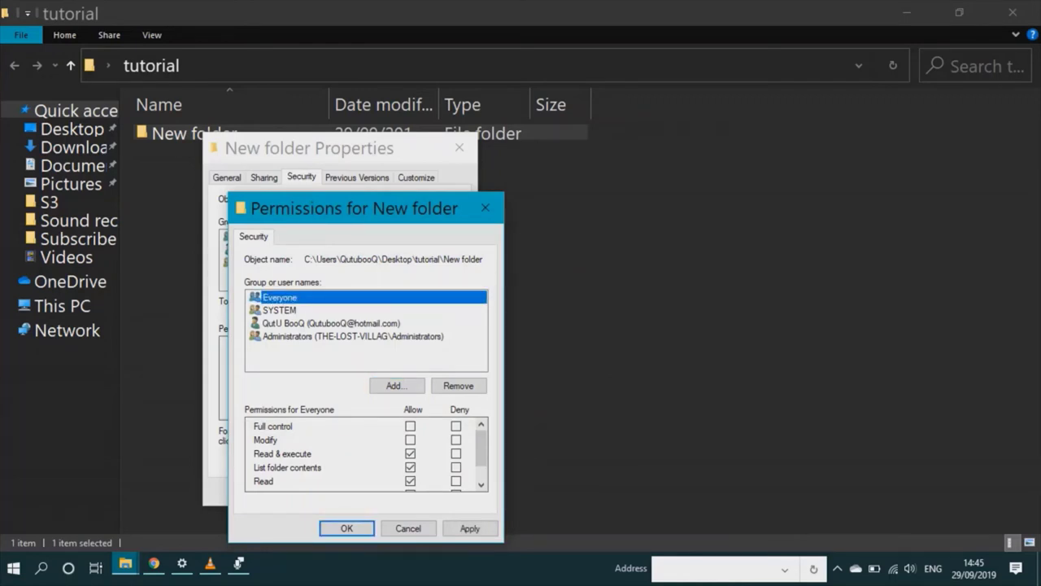
Step: Deny Full control on New folder to Everyone, apply and confirm the change, and close its properties
{"action": "left_click", "coordinate": [455, 426]}
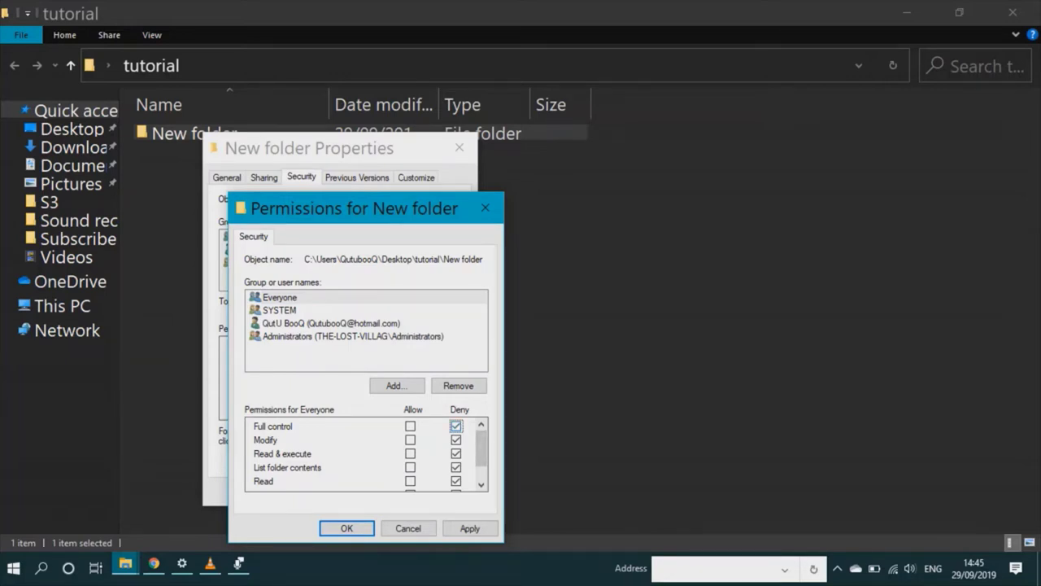
{"action": "left_click", "coordinate": [469, 528]}
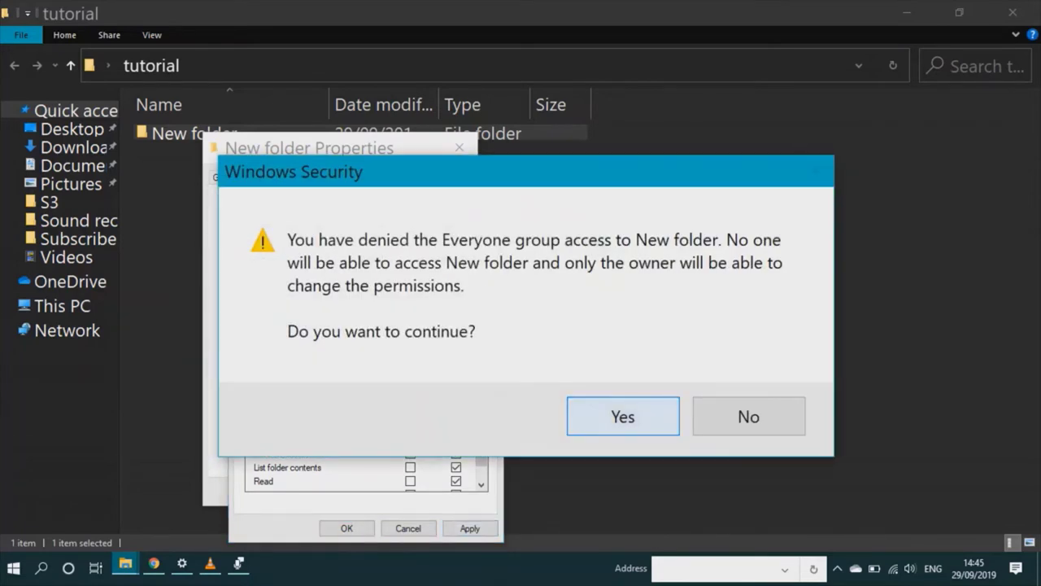
{"action": "left_click", "coordinate": [623, 416]}
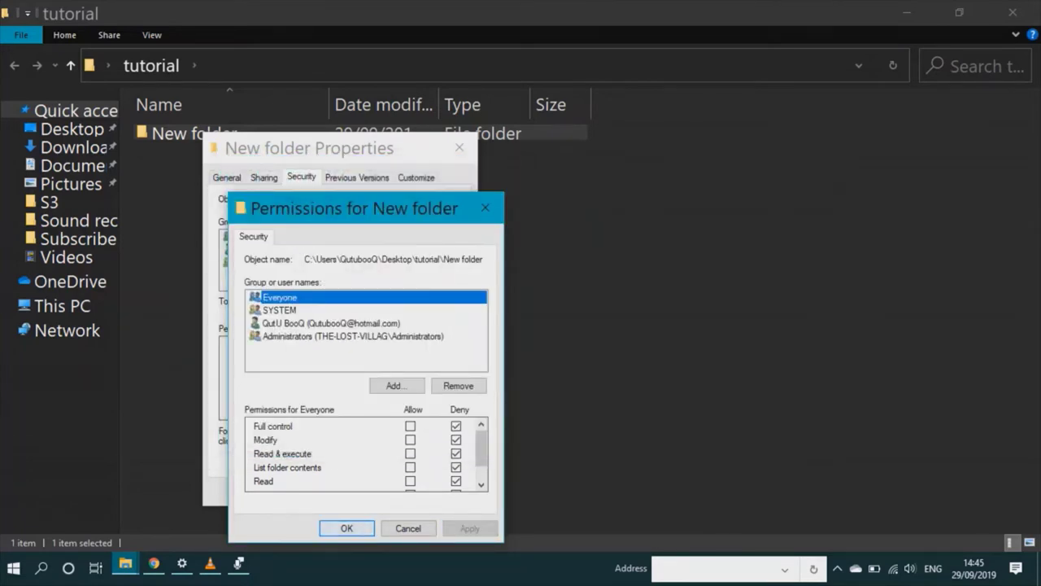
{"action": "left_click", "coordinate": [346, 528]}
{"action": "left_click", "coordinate": [321, 491]}
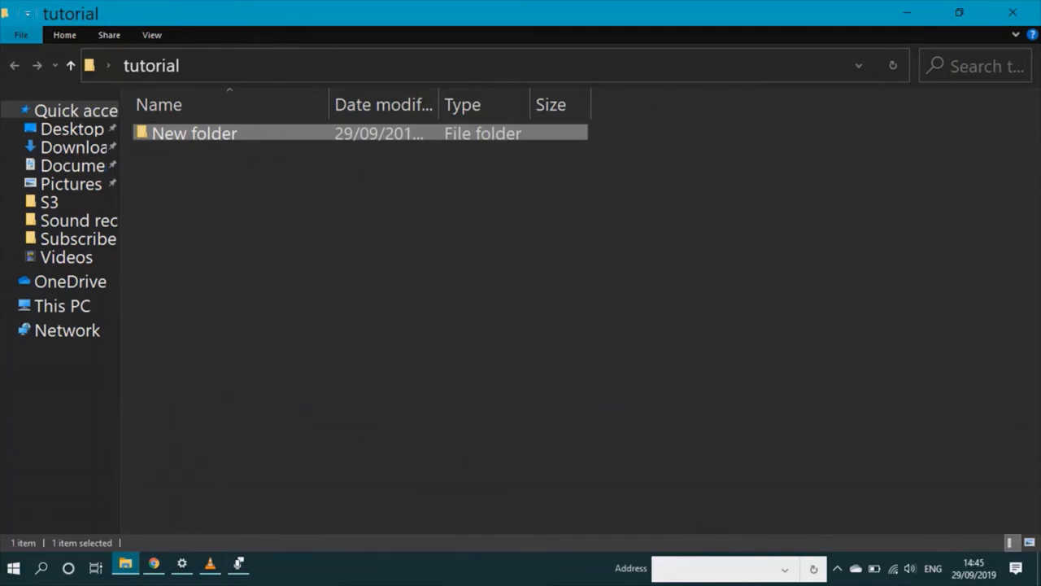
Step: Try to delete New folder, retry the deletion, and cancel it
{"action": "right_click", "coordinate": [219, 133]}
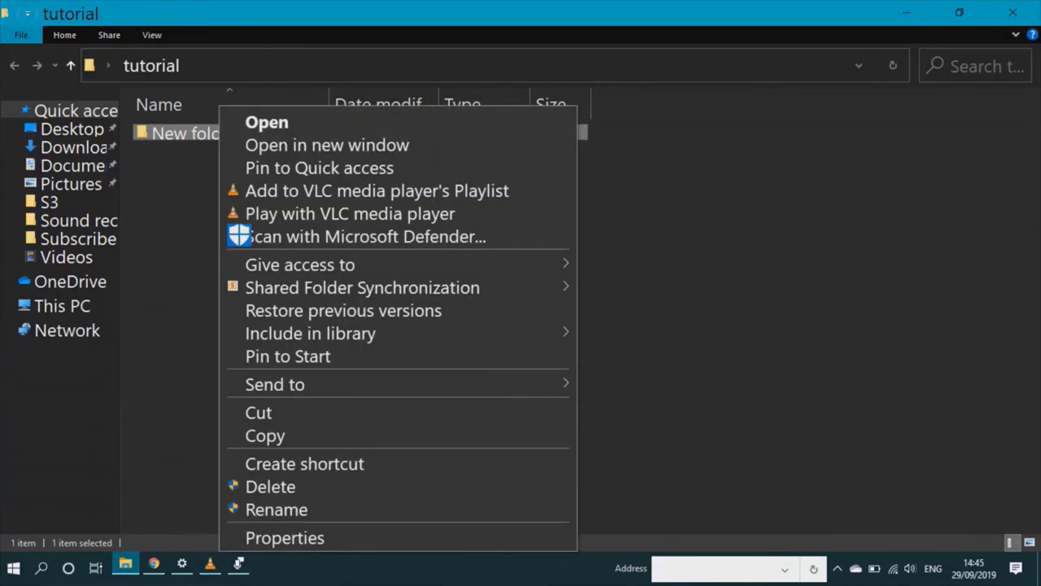
{"action": "left_click", "coordinate": [270, 486]}
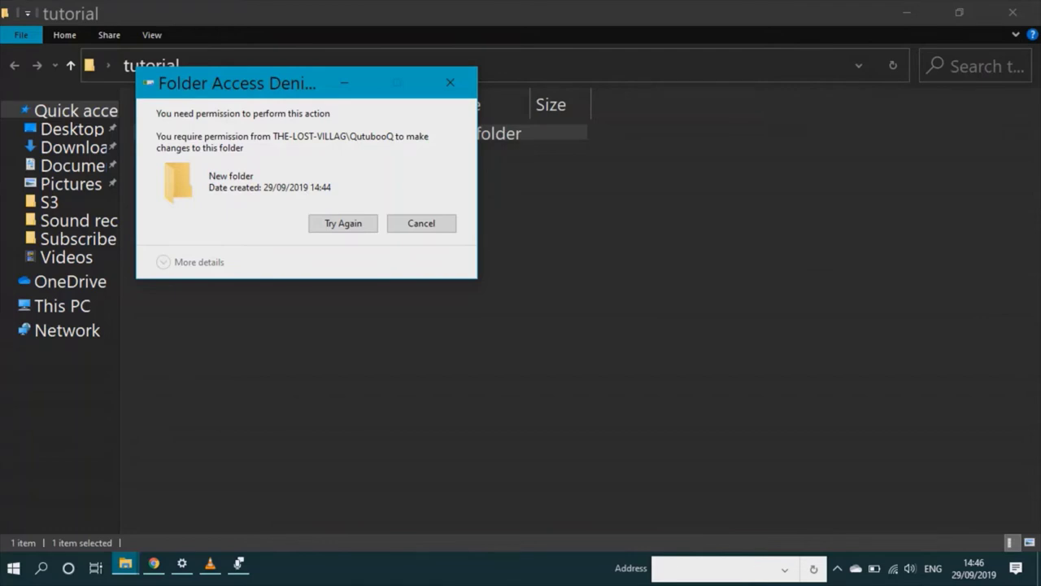
{"action": "left_click", "coordinate": [342, 222]}
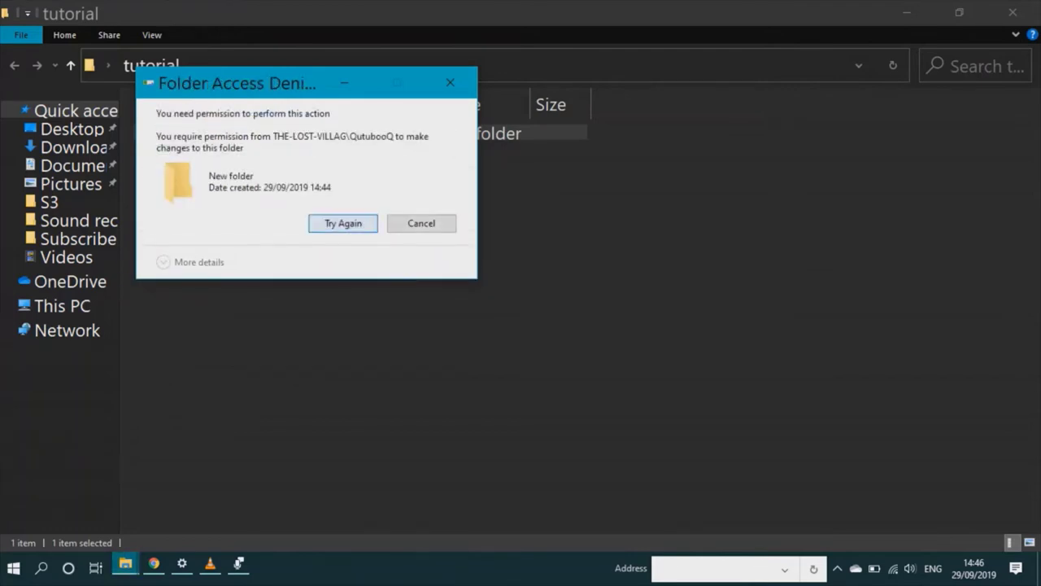
{"action": "key", "text": "Return"}
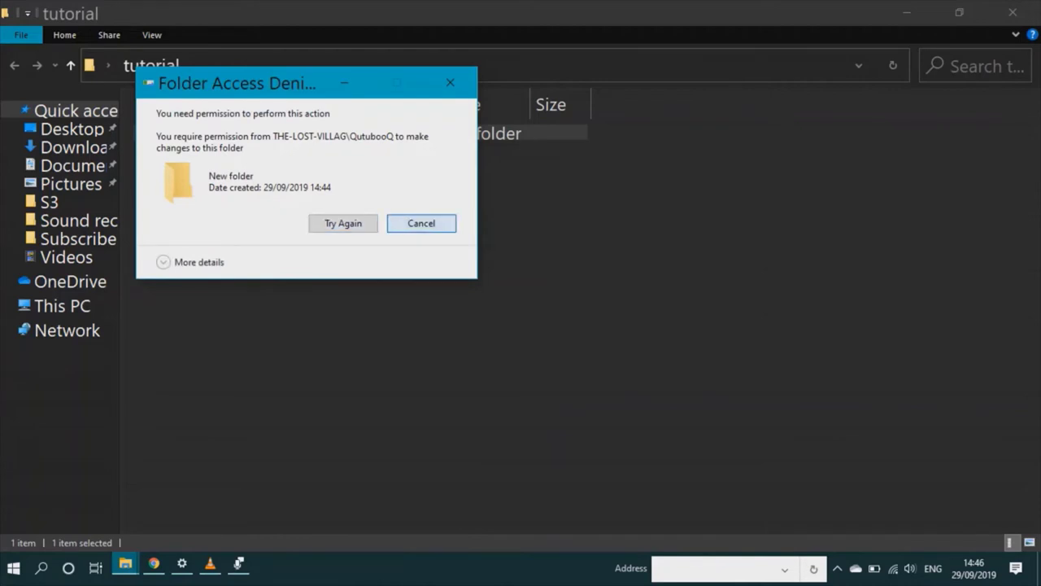
{"action": "left_click", "coordinate": [421, 223]}
{"action": "key", "text": "space"}
Step: Try to open New folder by requesting permanent access to it, and dismiss the resulting dialog
{"action": "key", "text": "Return"}
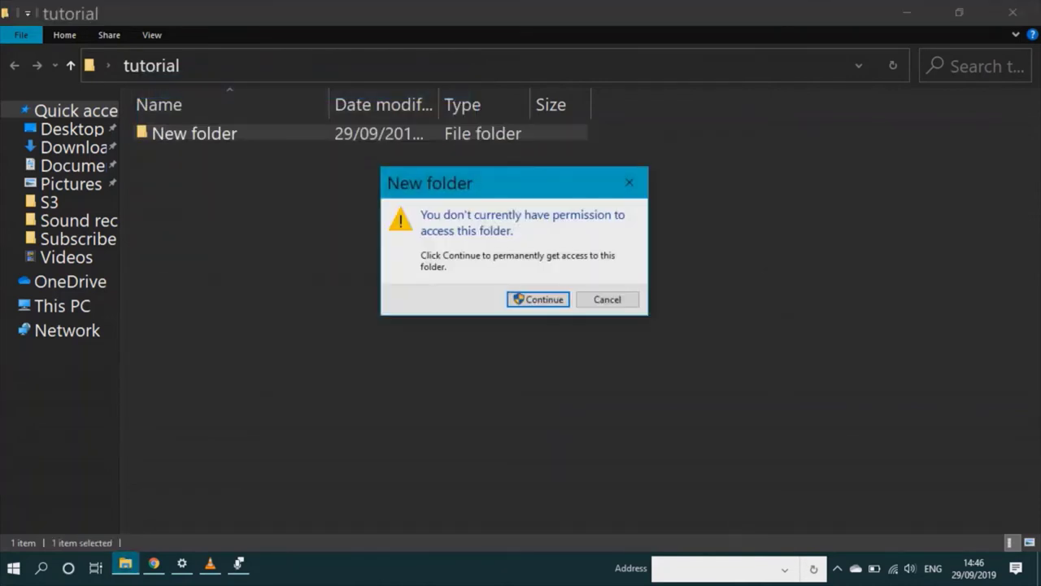
{"action": "key", "text": "Return"}
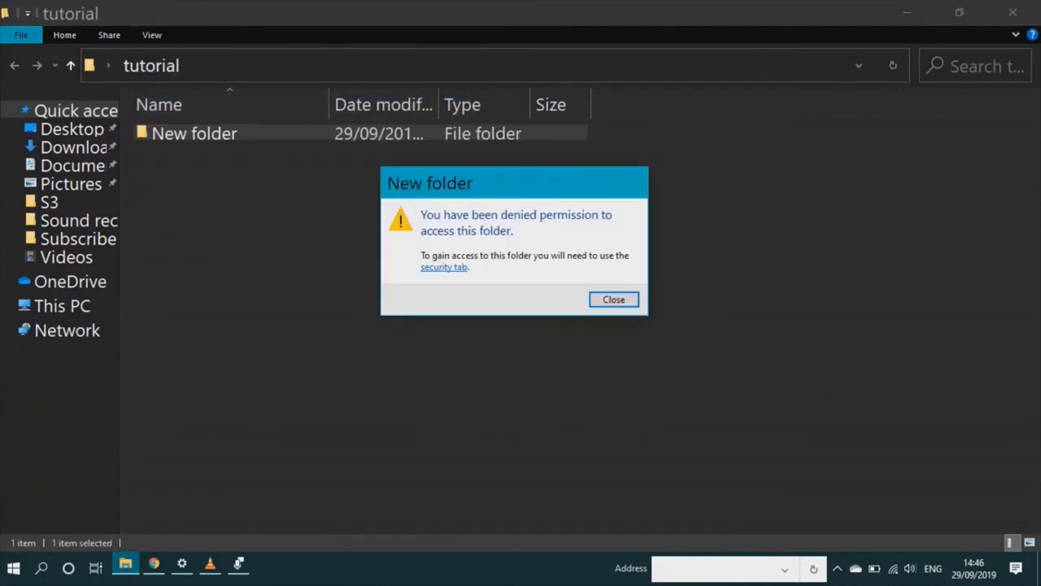
{"action": "key", "text": "Return"}
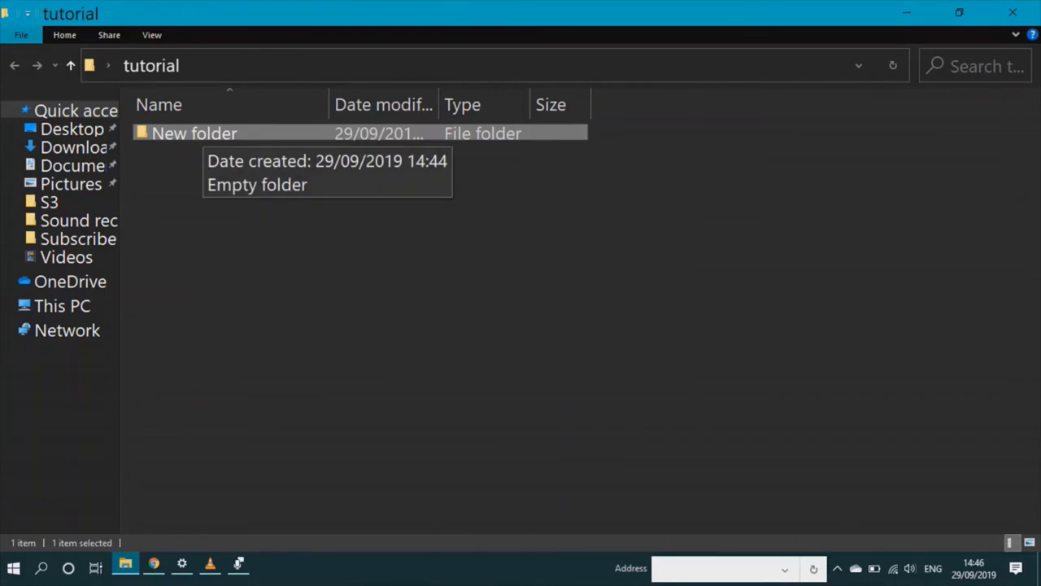
Step: Allow Full control on New folder for Everyone, apply the change, and close its properties
{"action": "right_click", "coordinate": [202, 134]}
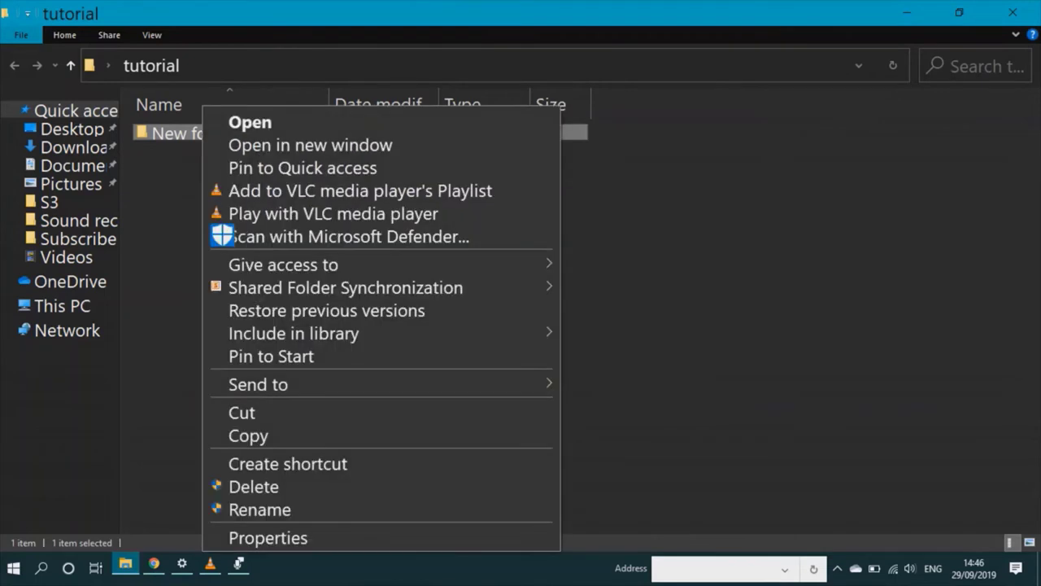
{"action": "left_click", "coordinate": [268, 538]}
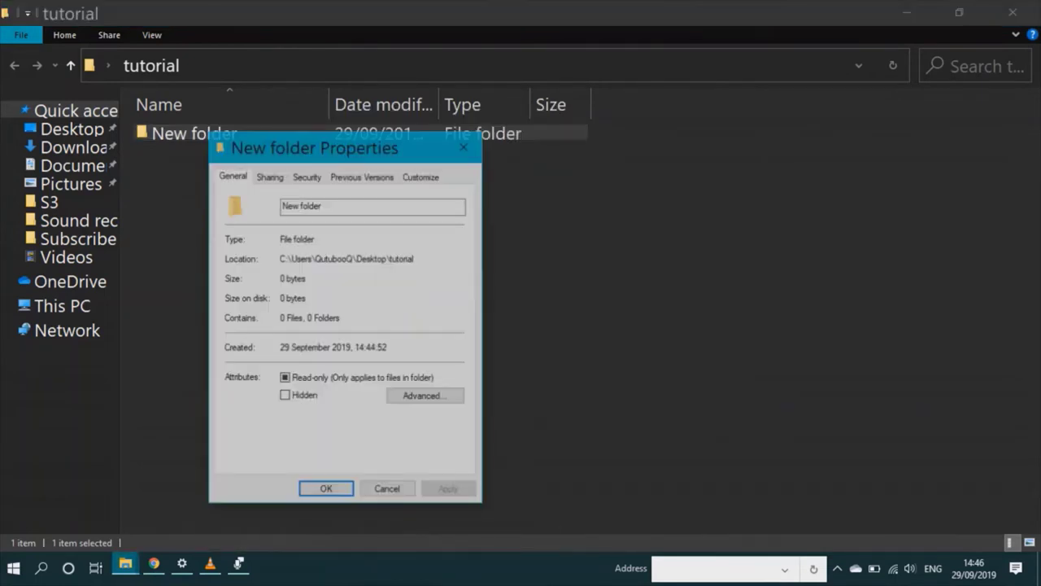
{"action": "left_click", "coordinate": [307, 176]}
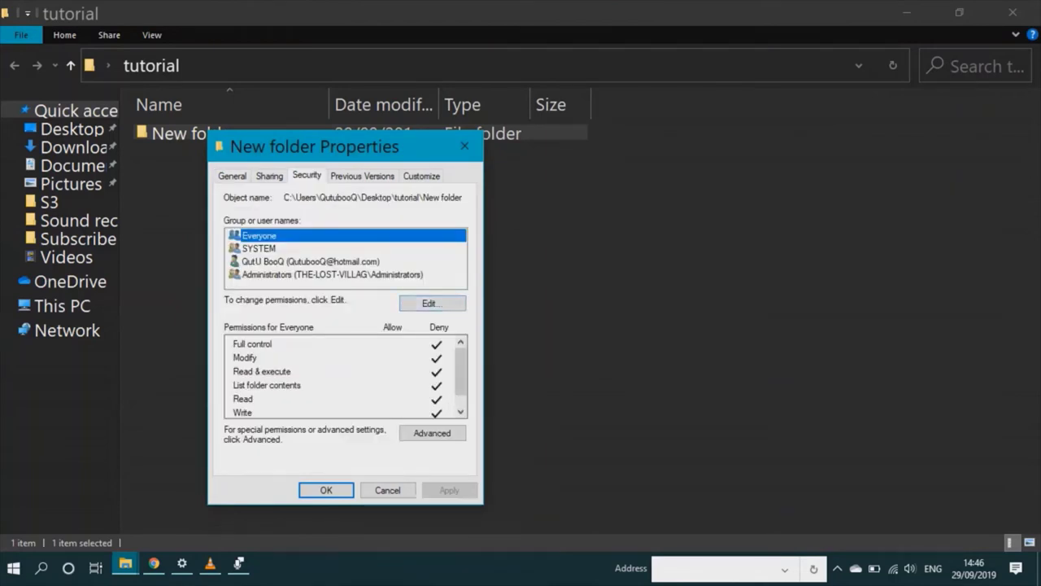
{"action": "left_click", "coordinate": [432, 303]}
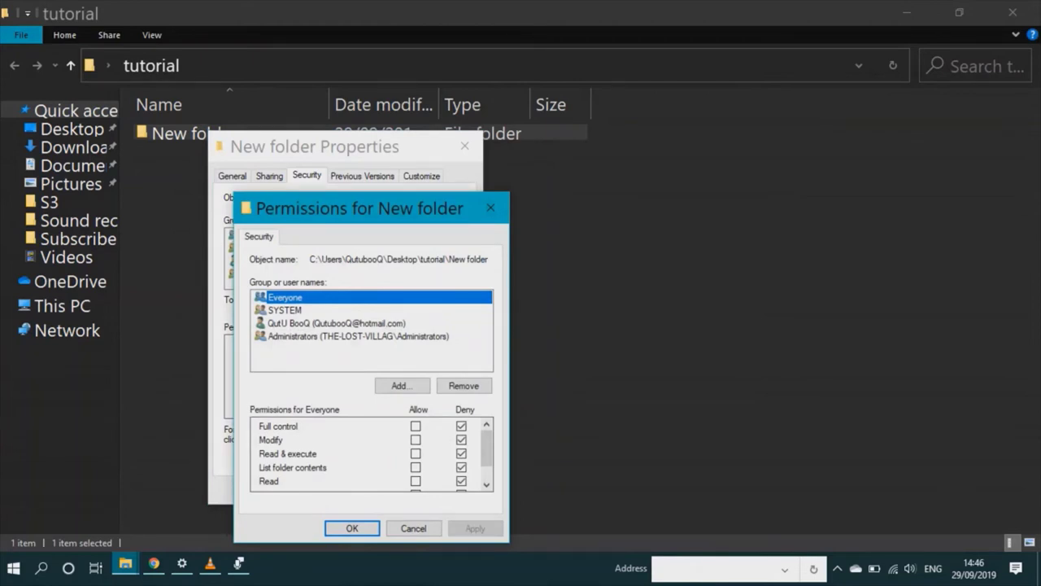
{"action": "left_click", "coordinate": [416, 426]}
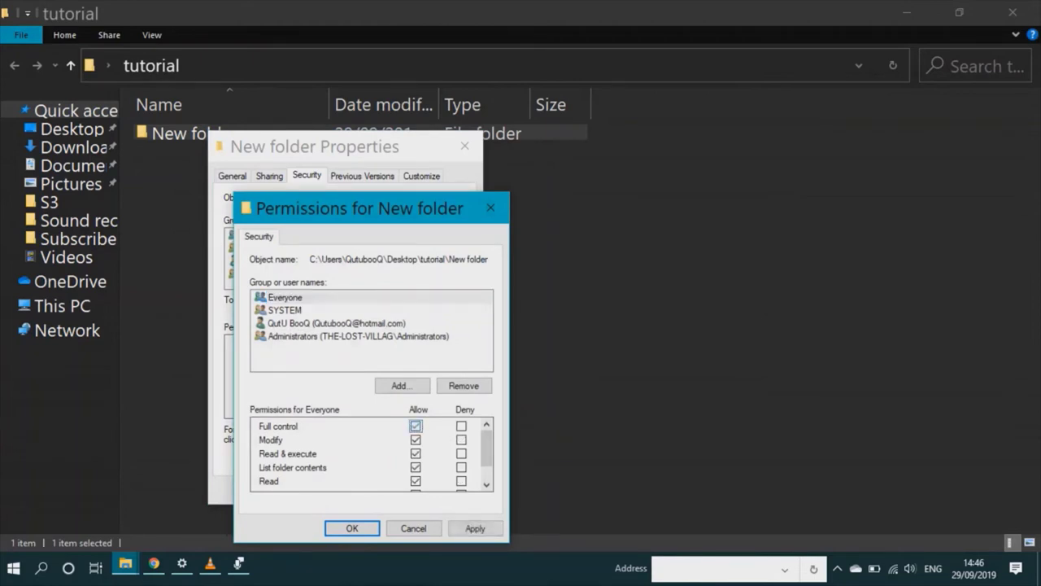
{"action": "left_click", "coordinate": [475, 527]}
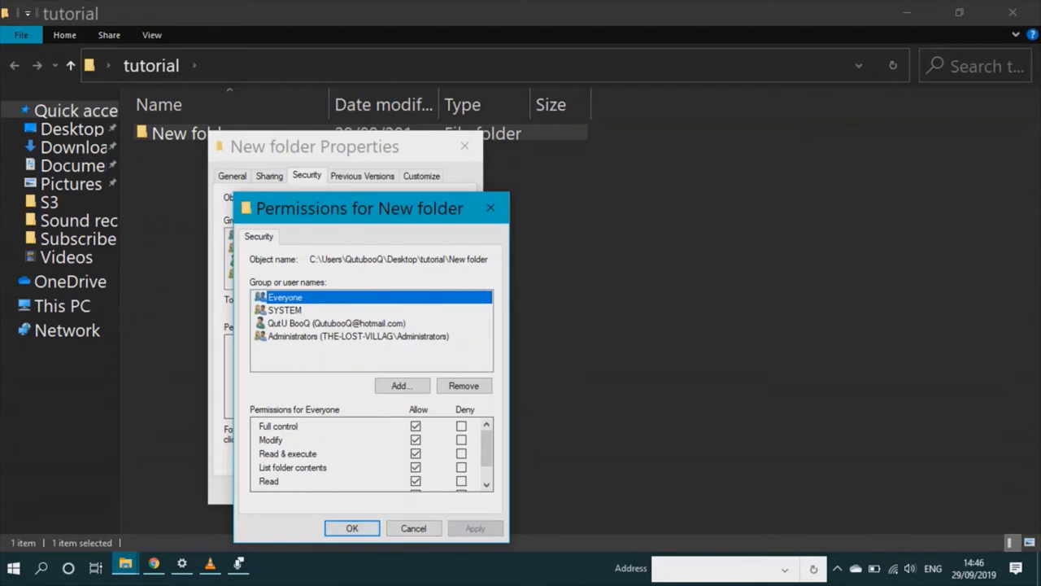
{"action": "left_click", "coordinate": [353, 528]}
{"action": "left_click", "coordinate": [326, 490]}
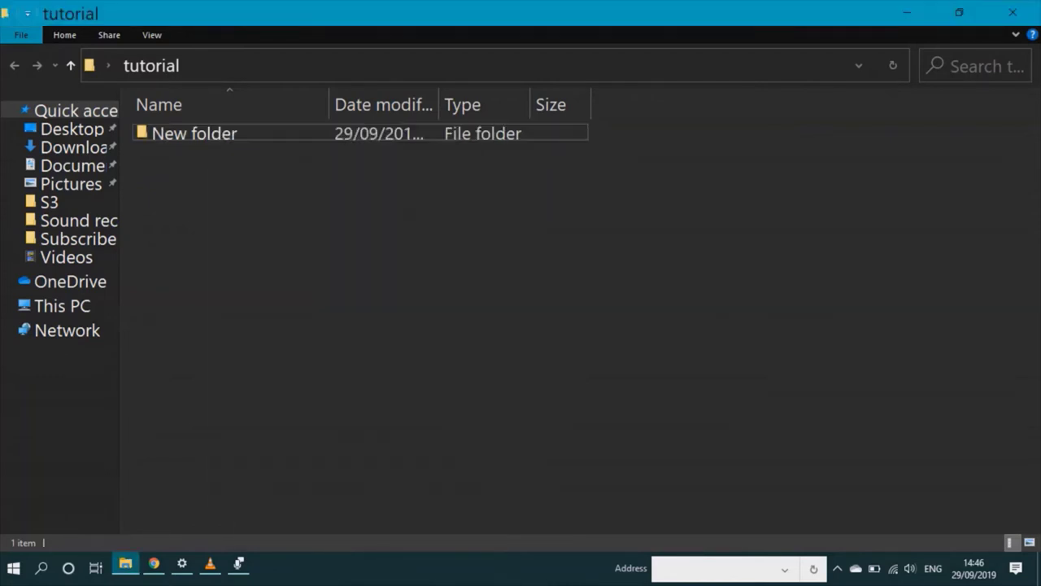
Step: Open New folder to check access, go back to the tutorial folder, and delete New folder
{"action": "left_click", "coordinate": [194, 133]}
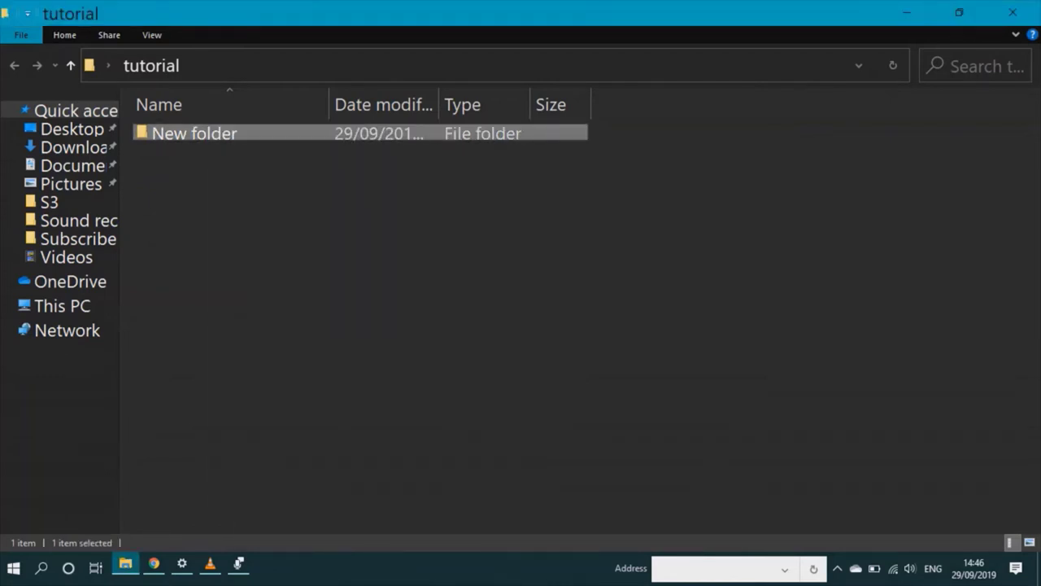
{"action": "key", "text": "Return"}
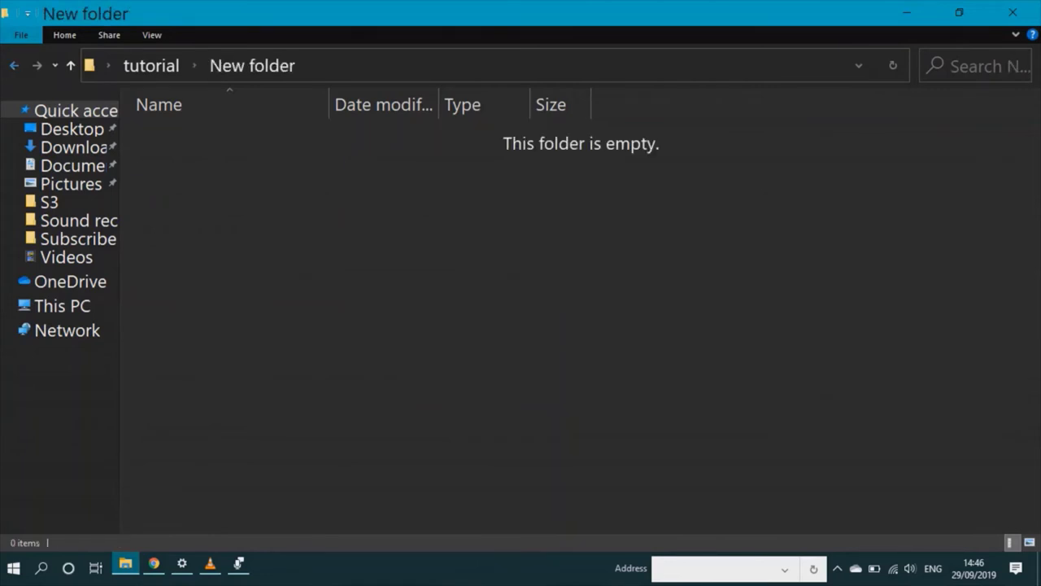
{"action": "key", "text": "BackSpace"}
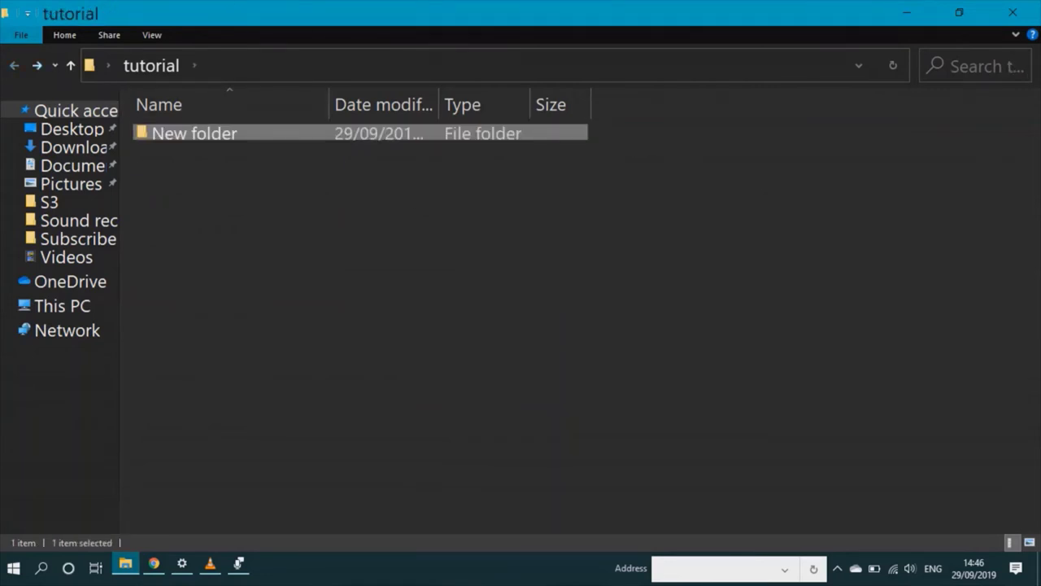
{"action": "key", "text": "Delete"}
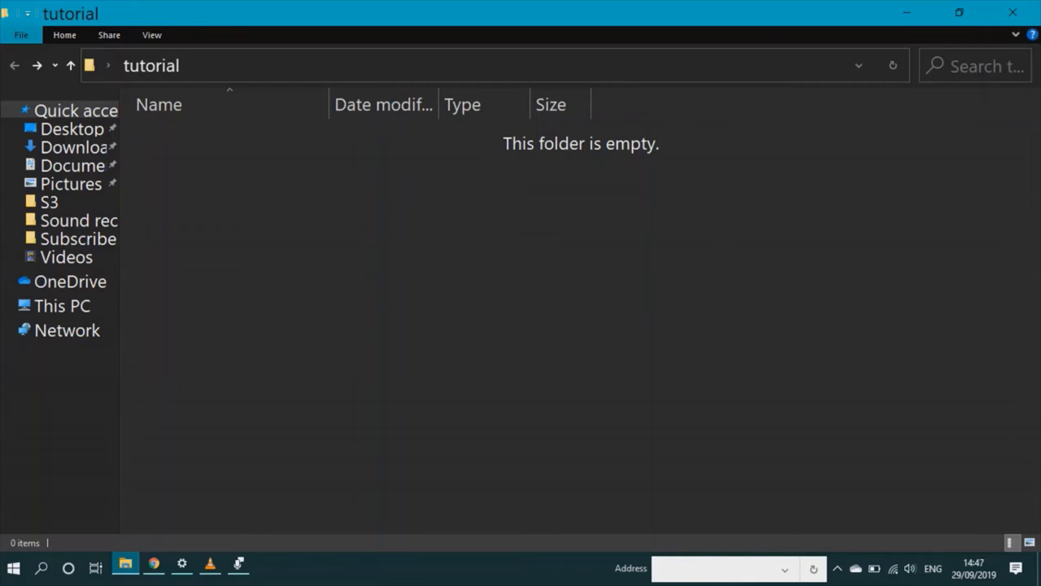
Step: Launch Notepad and write "test" in the blank document
{"action": "key", "text": "super+r"}
{"action": "type", "text": "ntoepa"}
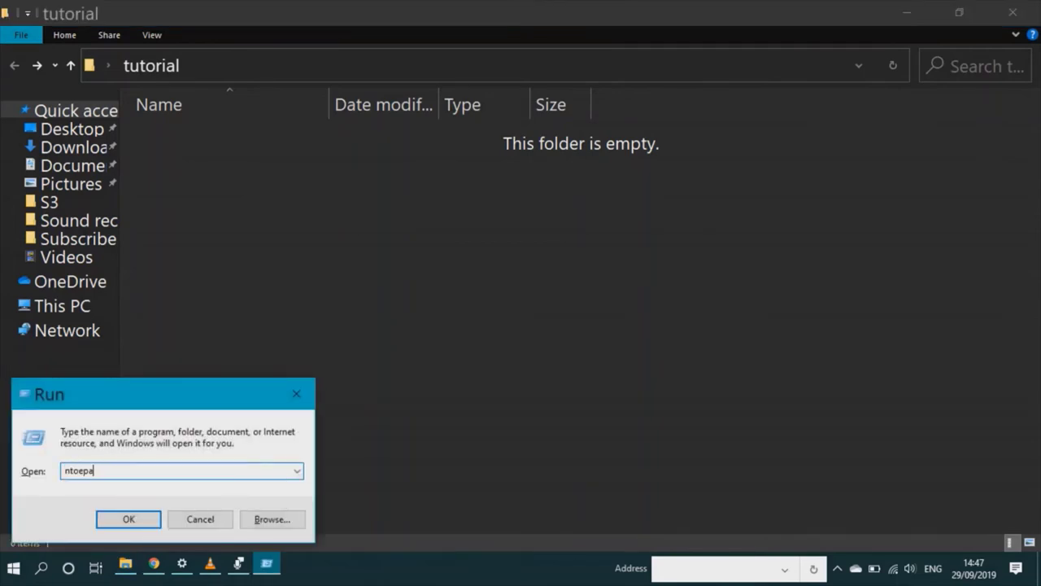
{"action": "key", "text": "Return"}
{"action": "key", "text": "Return"}
{"action": "type", "text": "pad"}
{"action": "key", "text": "Return"}
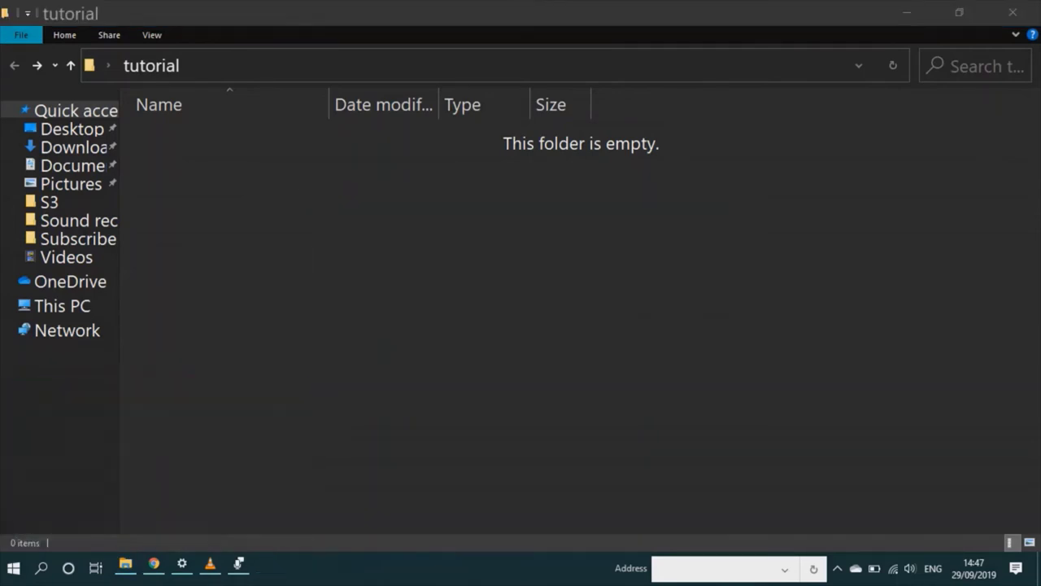
{"action": "type", "text": "test"}
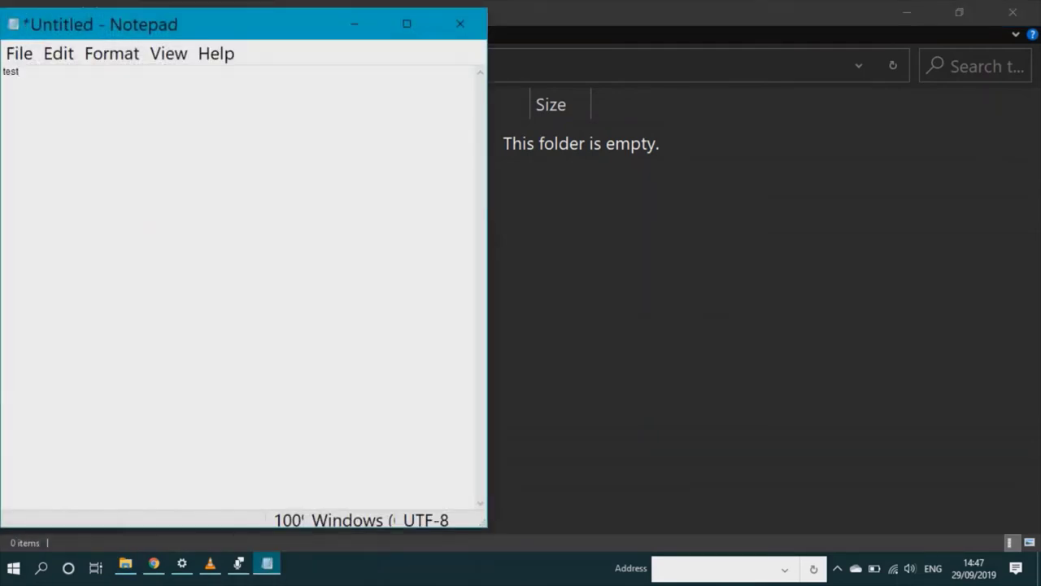
Step: Save the document as "test" in the tutorial folder on the Desktop and close Notepad
{"action": "key", "text": "alt+f"}
{"action": "key", "text": "Down"}
{"action": "key", "text": "Down"}
{"action": "key", "text": "Down"}
{"action": "key", "text": "Down"}
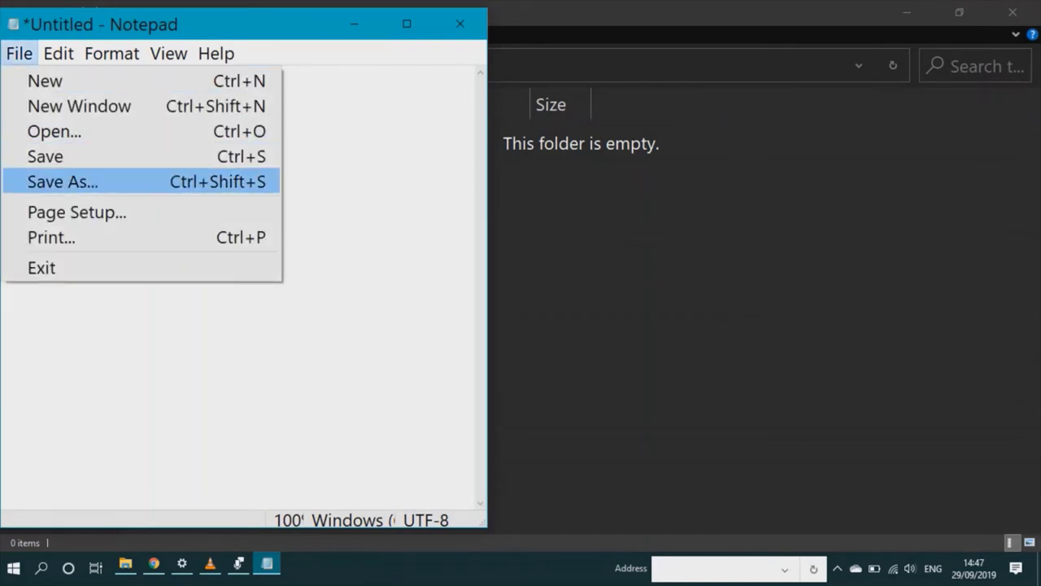
{"action": "key", "text": "Return"}
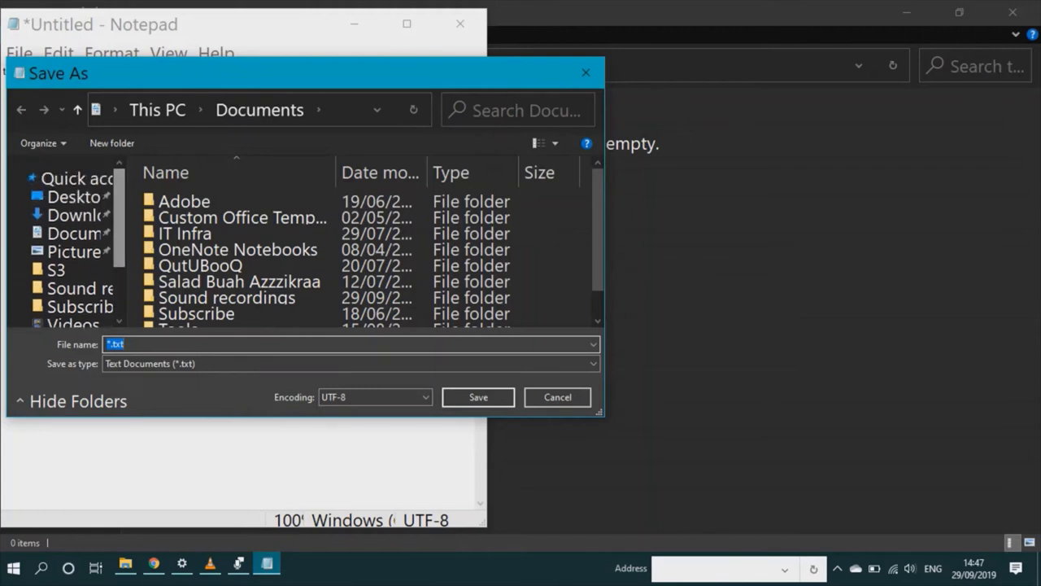
{"action": "left_click", "coordinate": [77, 196]}
{"action": "left_click", "coordinate": [187, 214]}
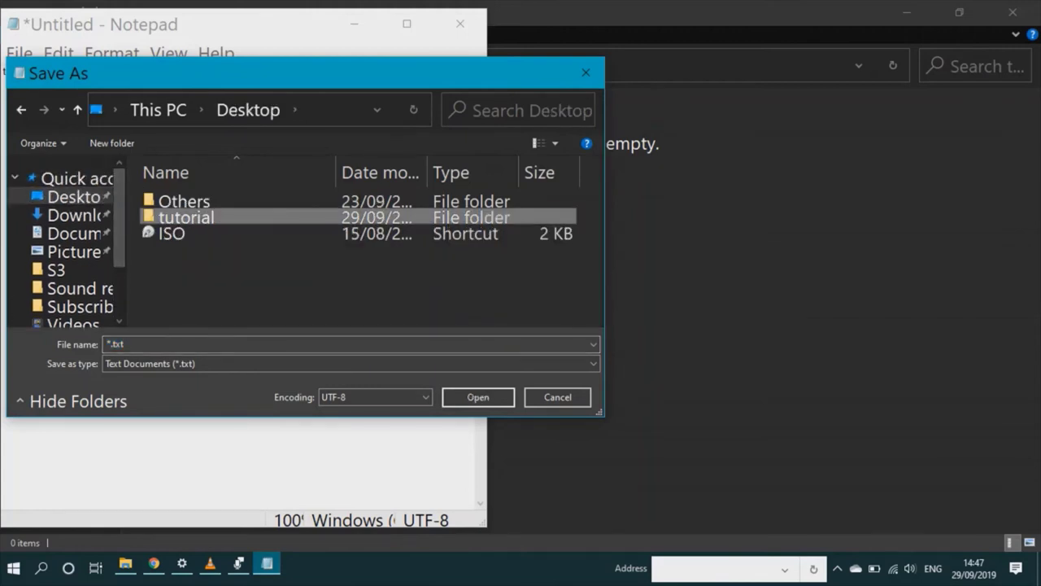
{"action": "double_click", "coordinate": [187, 215]}
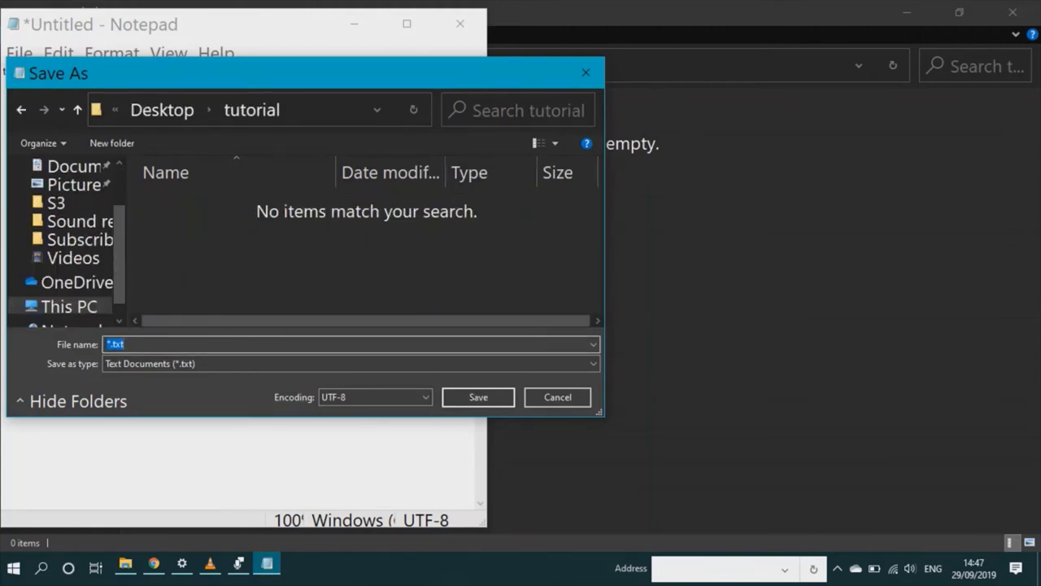
{"action": "type", "text": "test"}
{"action": "key", "text": "Return"}
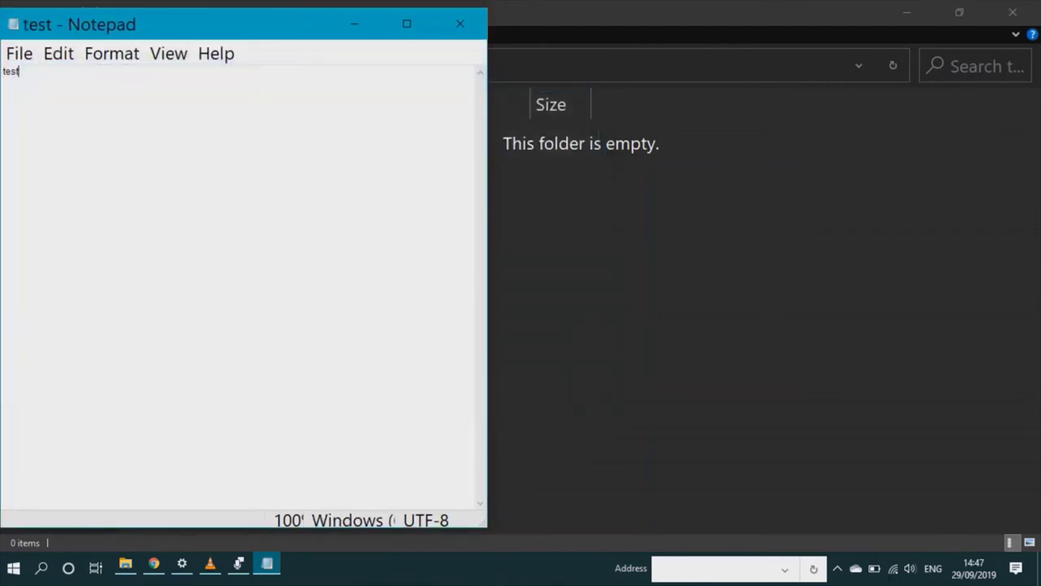
{"action": "left_click", "coordinate": [460, 24]}
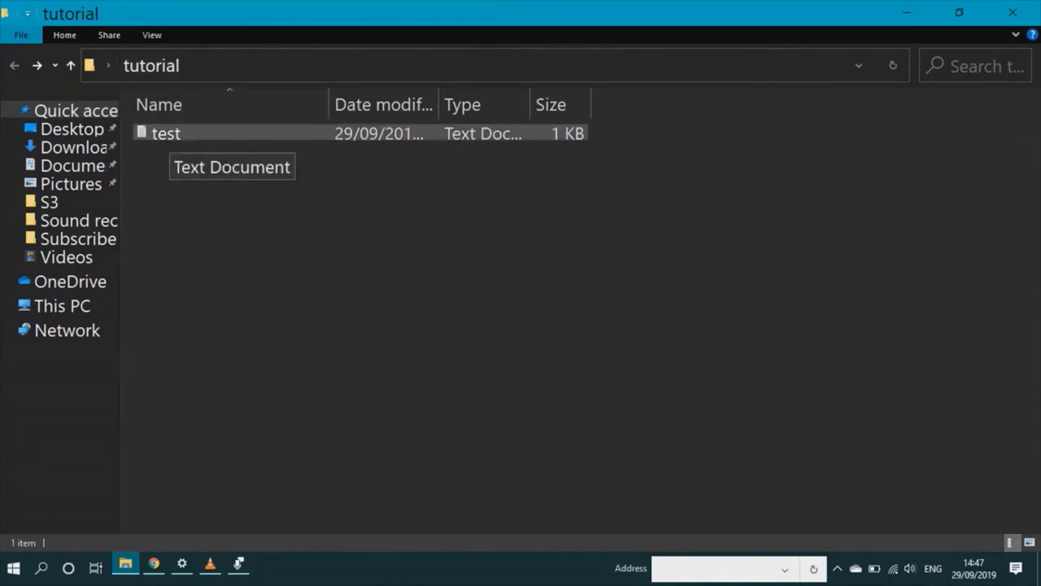
Step: Create a folder in the tutorial folder, keeping the default name New folder
{"action": "left_click", "coordinate": [166, 134]}
{"action": "right_click", "coordinate": [212, 195]}
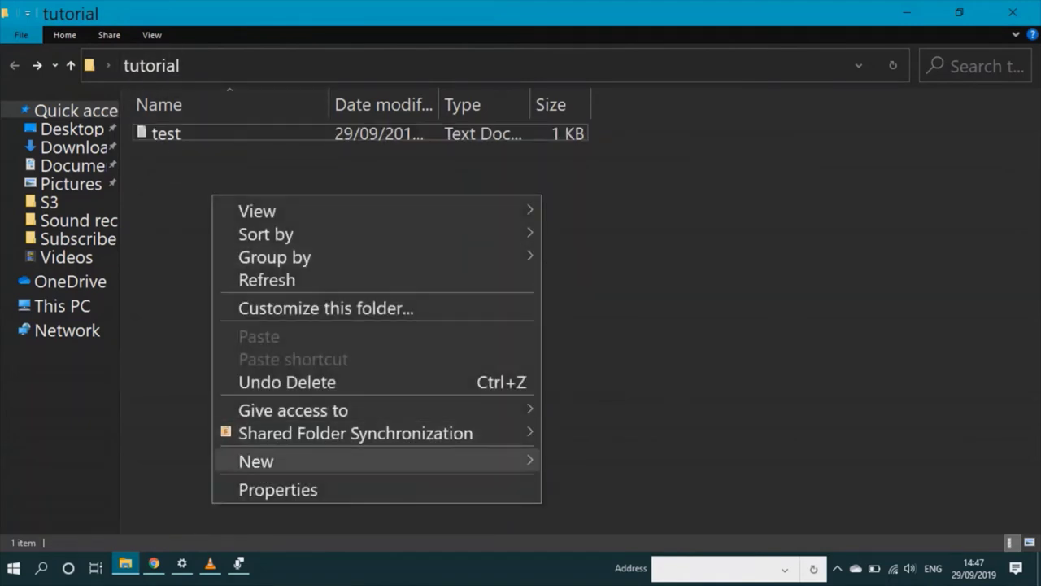
{"action": "mouse_move", "coordinate": [325, 461]}
{"action": "left_click", "coordinate": [588, 248]}
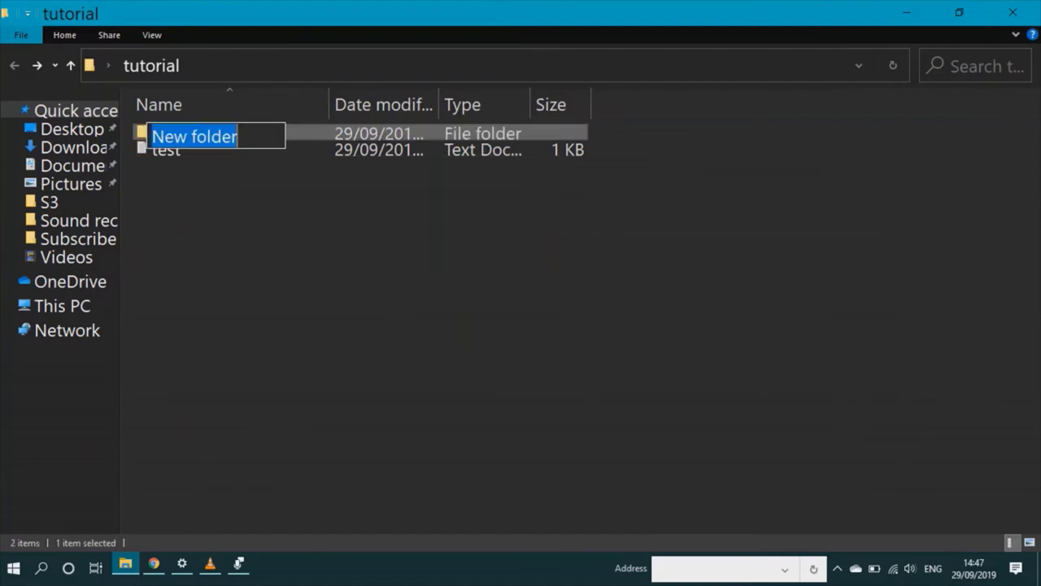
{"action": "left_click", "coordinate": [588, 248]}
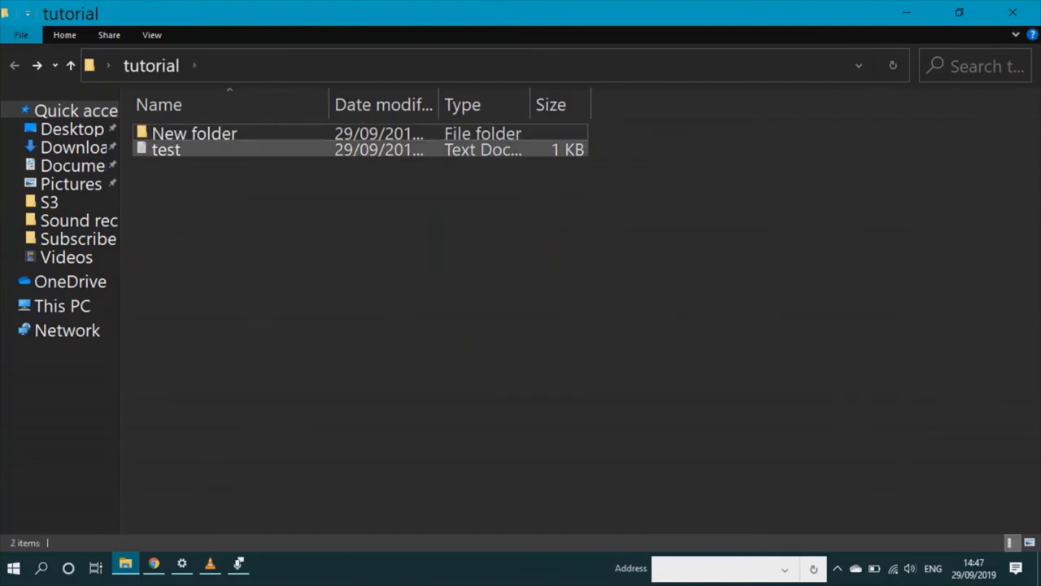
Step: Move the test file into New folder, check the folder's contents, and go back to the tutorial folder
{"action": "left_click_drag", "start_coordinate": [167, 150], "coordinate": [195, 137]}
{"action": "double_click", "coordinate": [195, 135]}
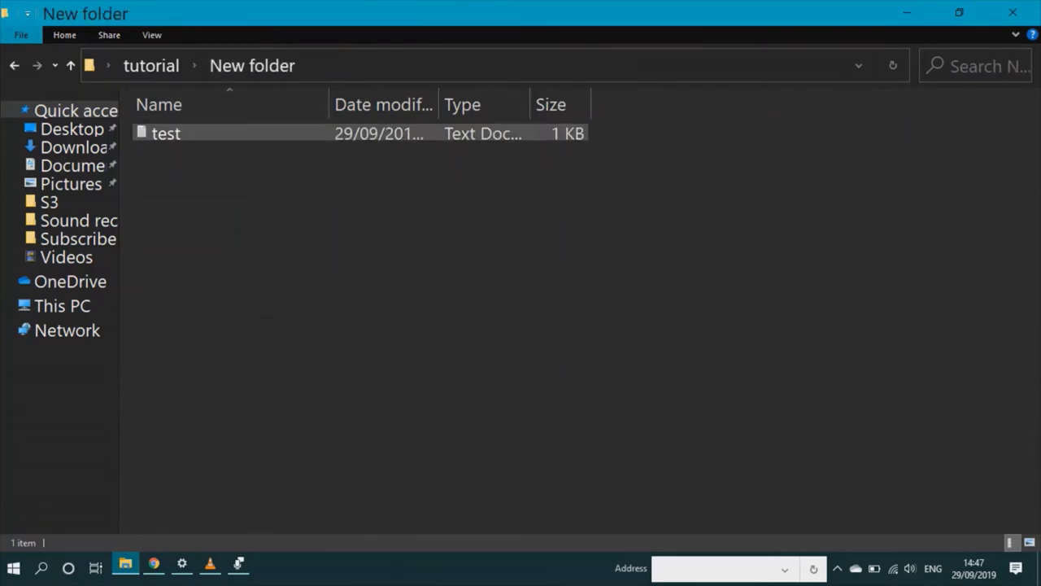
{"action": "left_click", "coordinate": [14, 66]}
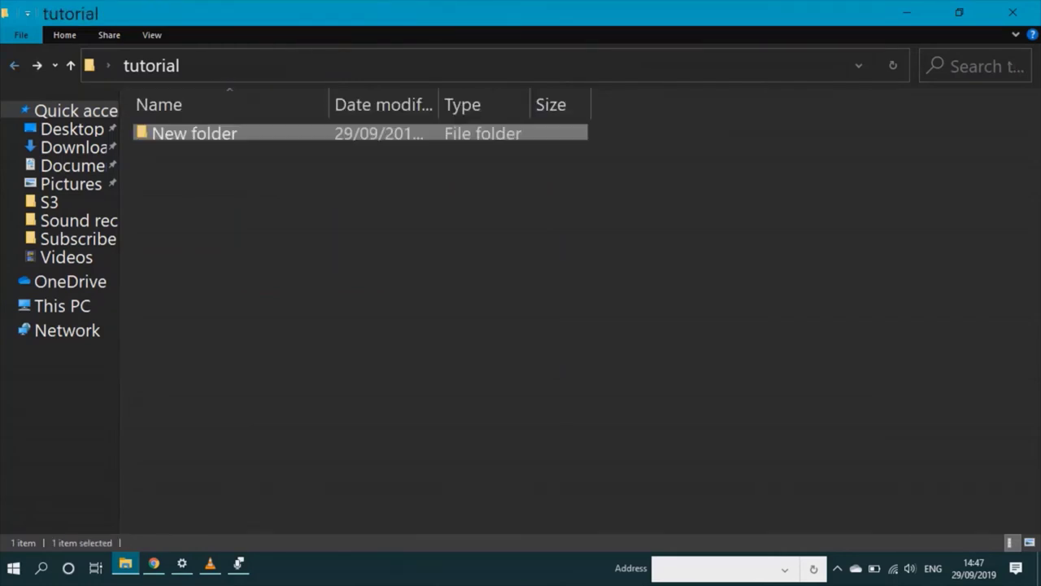
{"action": "double_click", "coordinate": [195, 133]}
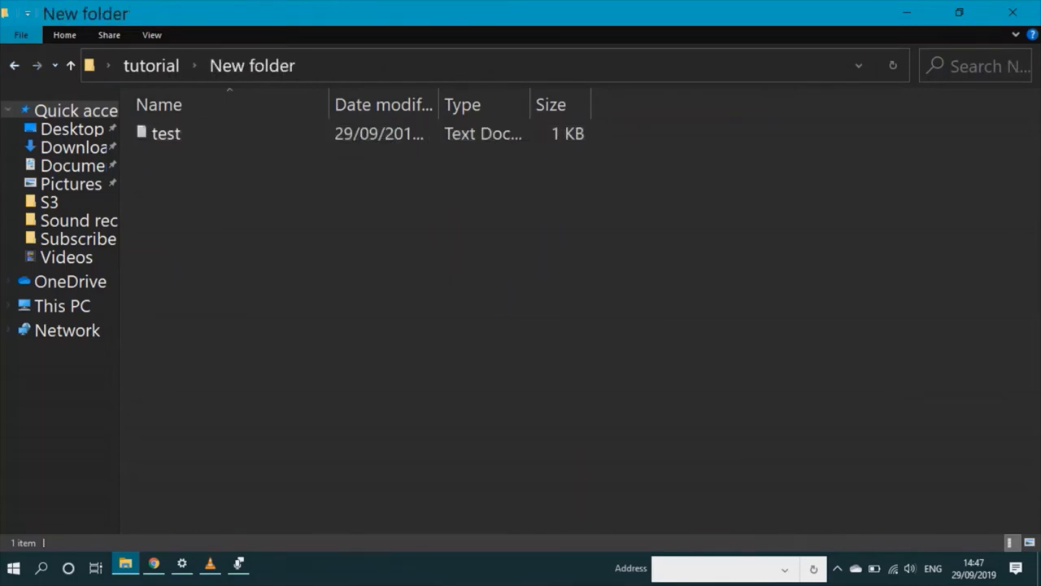
{"action": "left_click", "coordinate": [14, 66]}
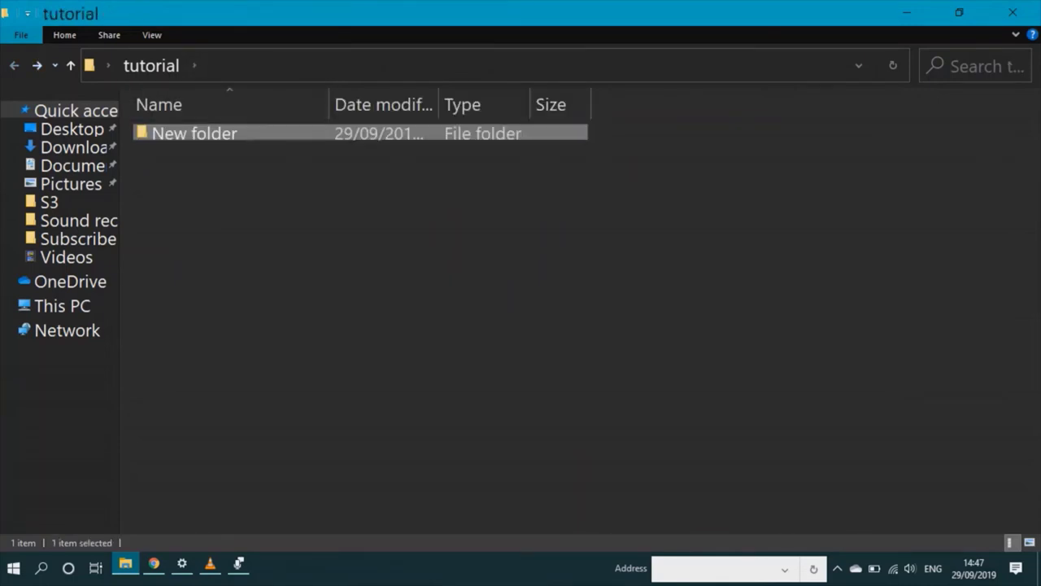
Step: Edit New folder's security permissions and add the Everyone group
{"action": "right_click", "coordinate": [175, 133]}
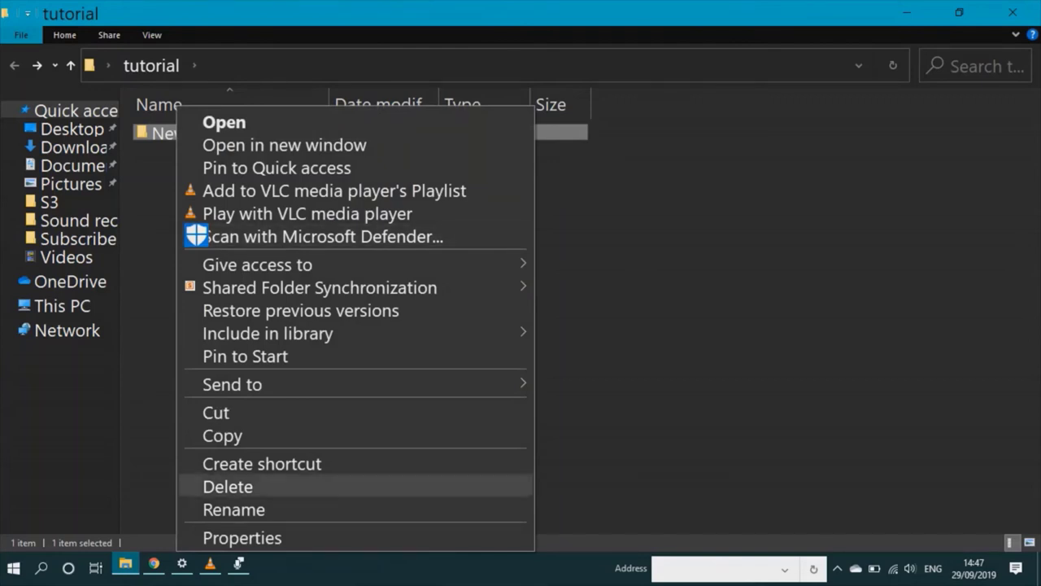
{"action": "left_click", "coordinate": [243, 537]}
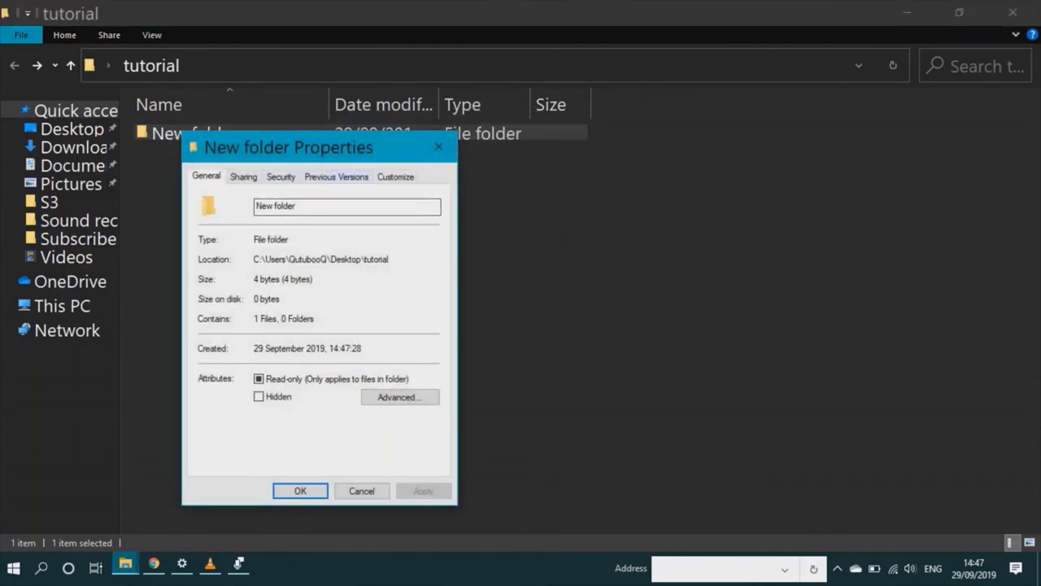
{"action": "left_click", "coordinate": [280, 177]}
{"action": "left_click", "coordinate": [405, 303]}
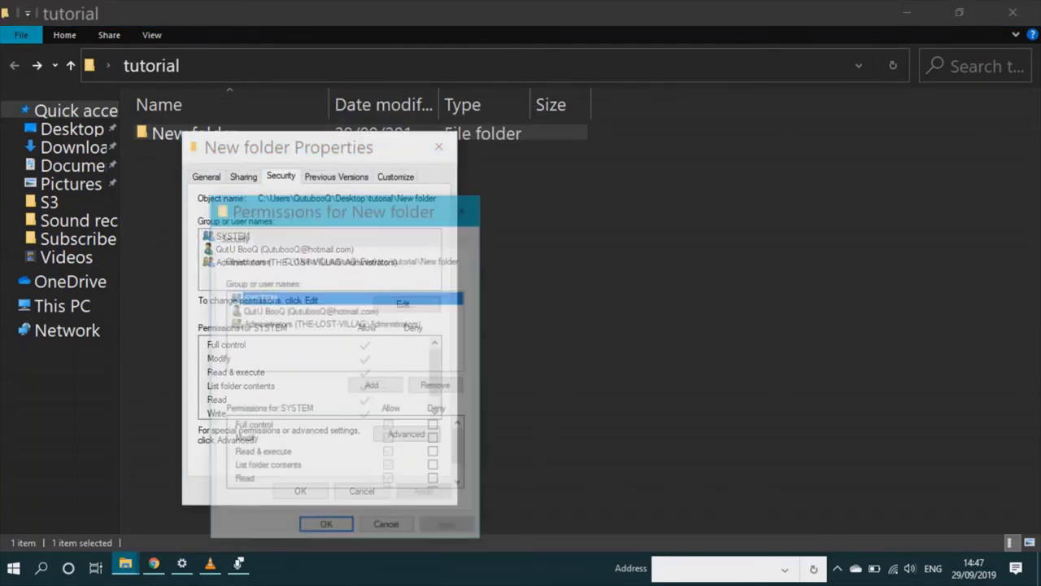
{"action": "left_click", "coordinate": [376, 385]}
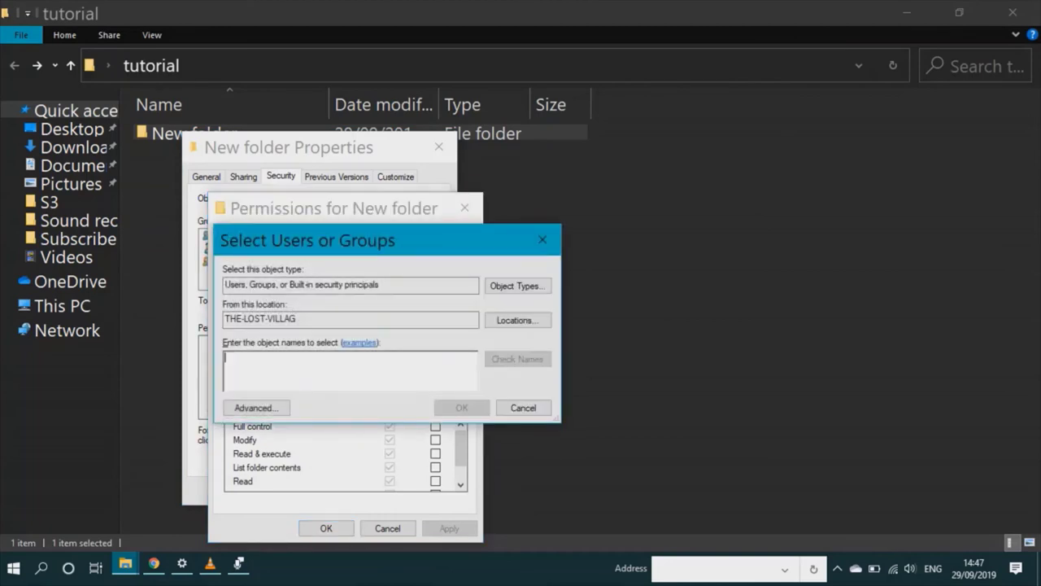
{"action": "type", "text": "every"}
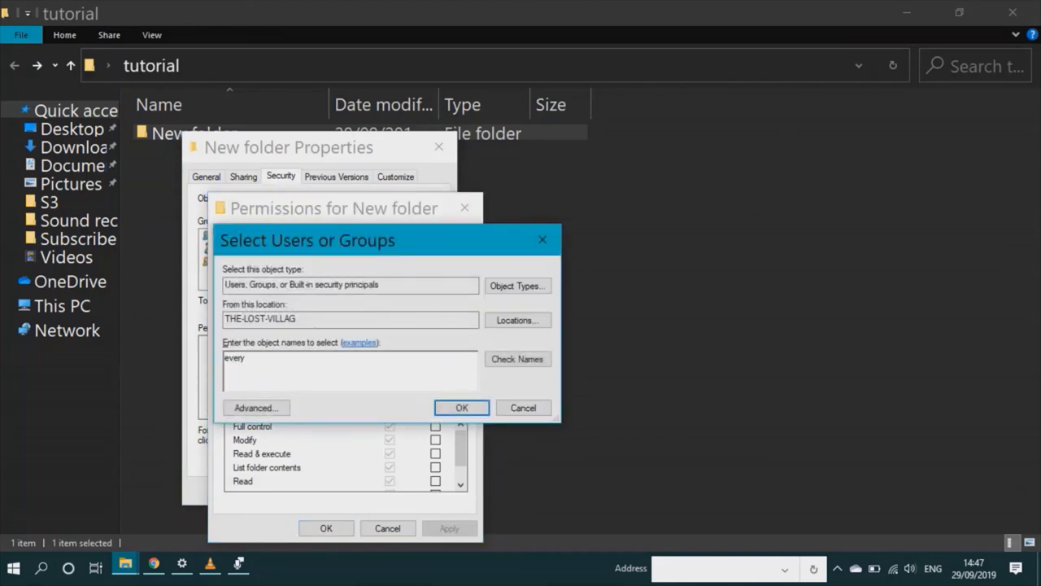
{"action": "type", "text": "one"}
{"action": "key", "text": "Return"}
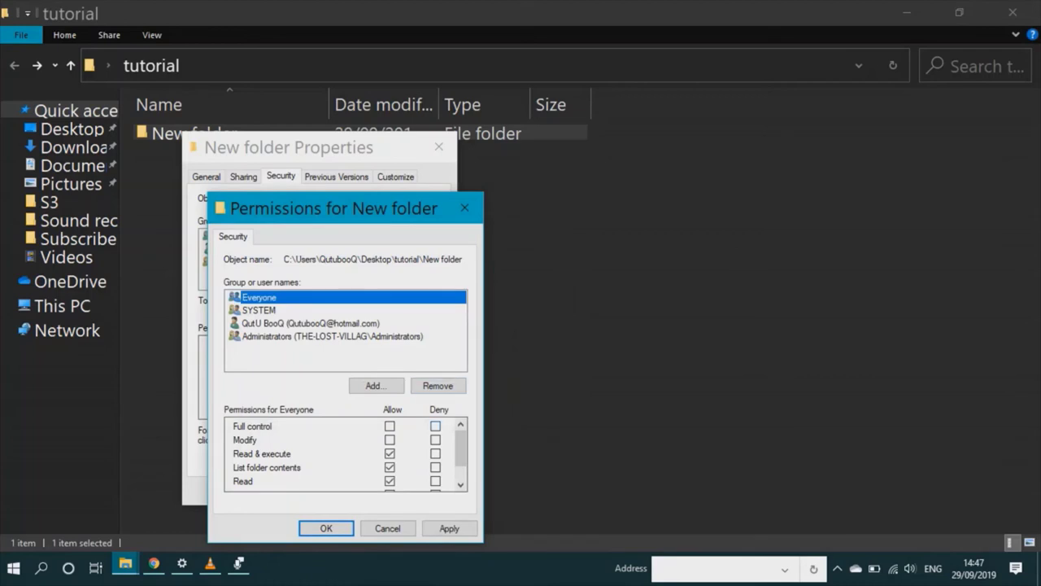
Step: Deny Everyone Full control on New folder, apply and confirm the change, and close the permissions and properties dialogs
{"action": "left_click", "coordinate": [435, 425]}
{"action": "left_click", "coordinate": [449, 528]}
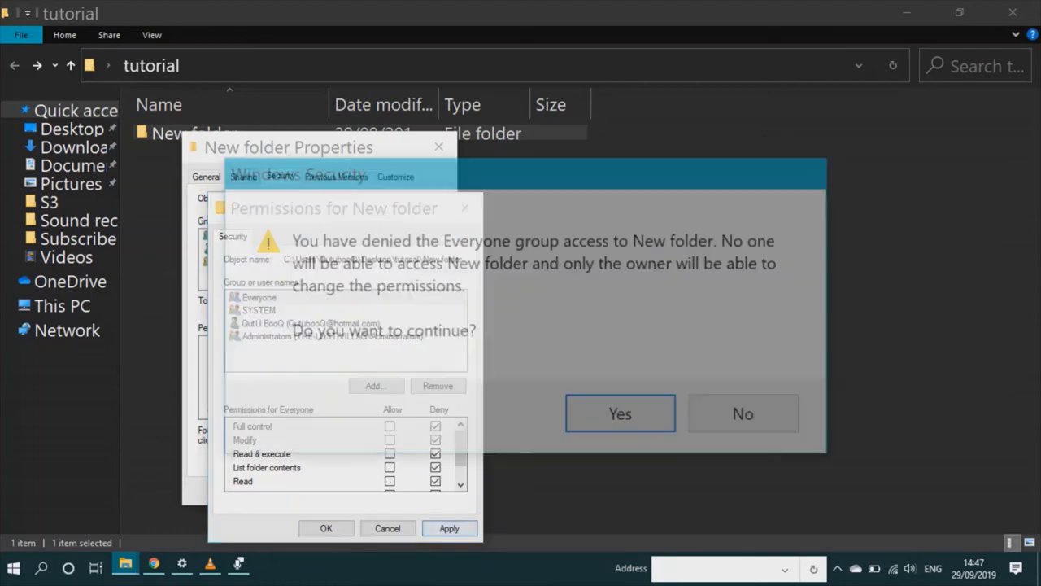
{"action": "left_click", "coordinate": [622, 415]}
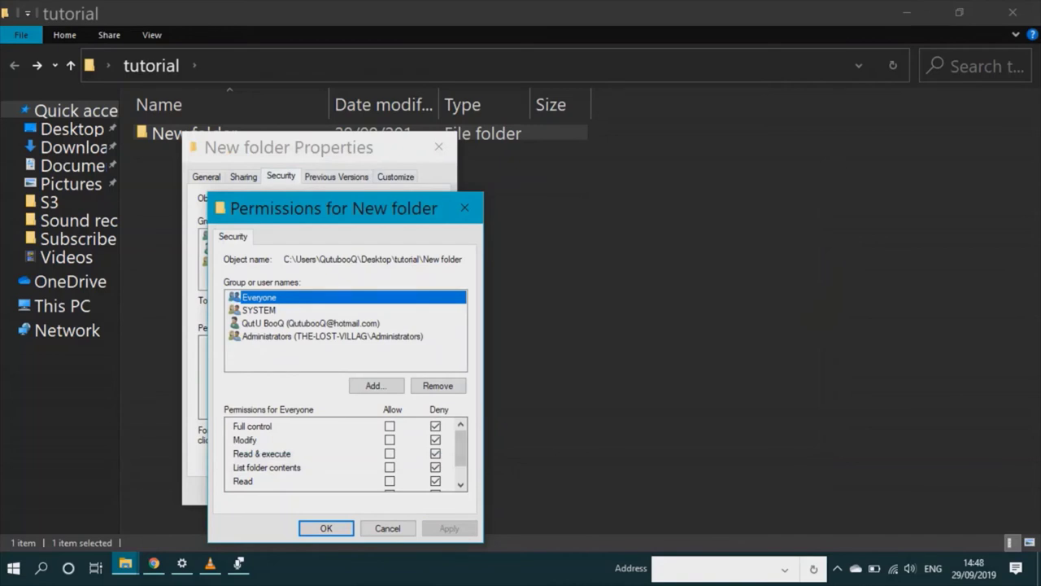
{"action": "left_click", "coordinate": [325, 528]}
{"action": "left_click", "coordinate": [301, 490]}
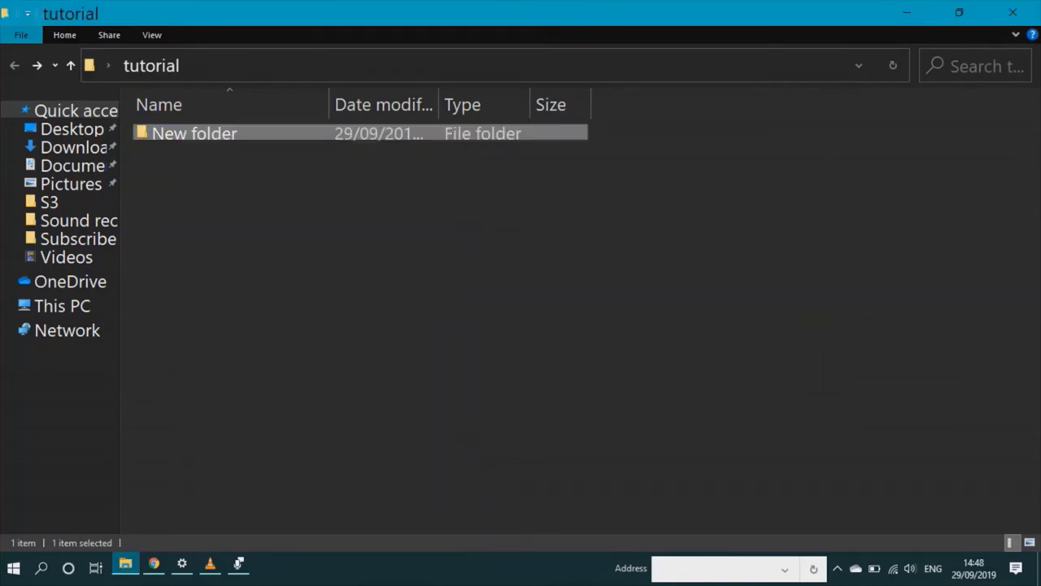
Step: Try to open New folder by requesting permanent access, and close the resulting dialog
{"action": "key", "text": "Return"}
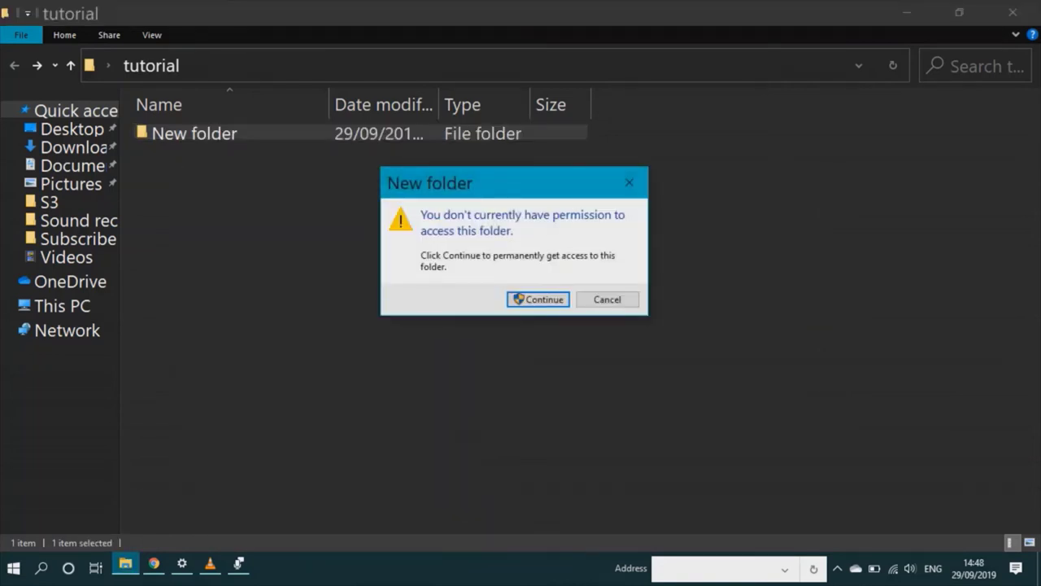
{"action": "key", "text": "Return"}
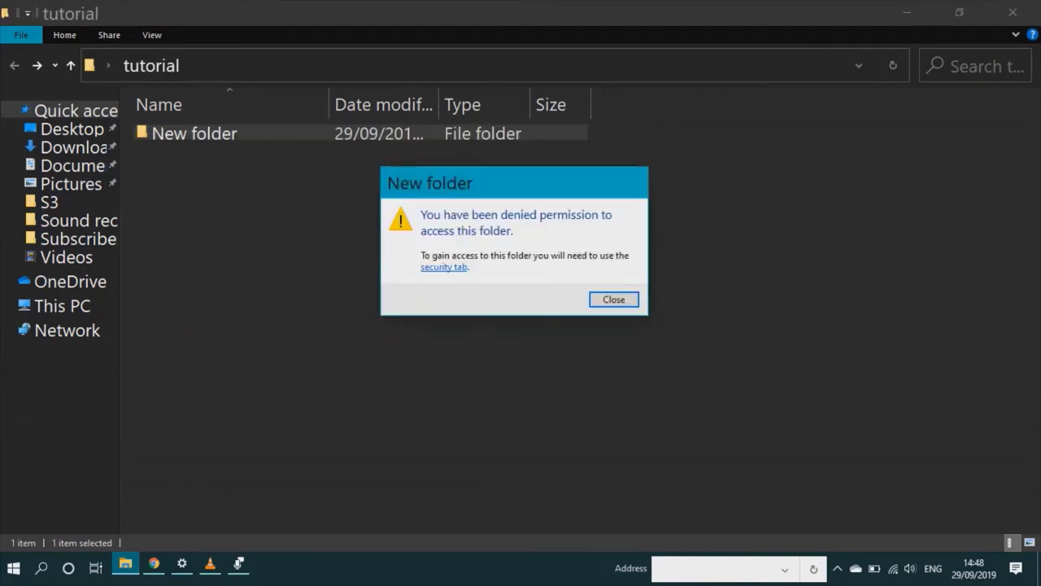
{"action": "key", "text": "Return"}
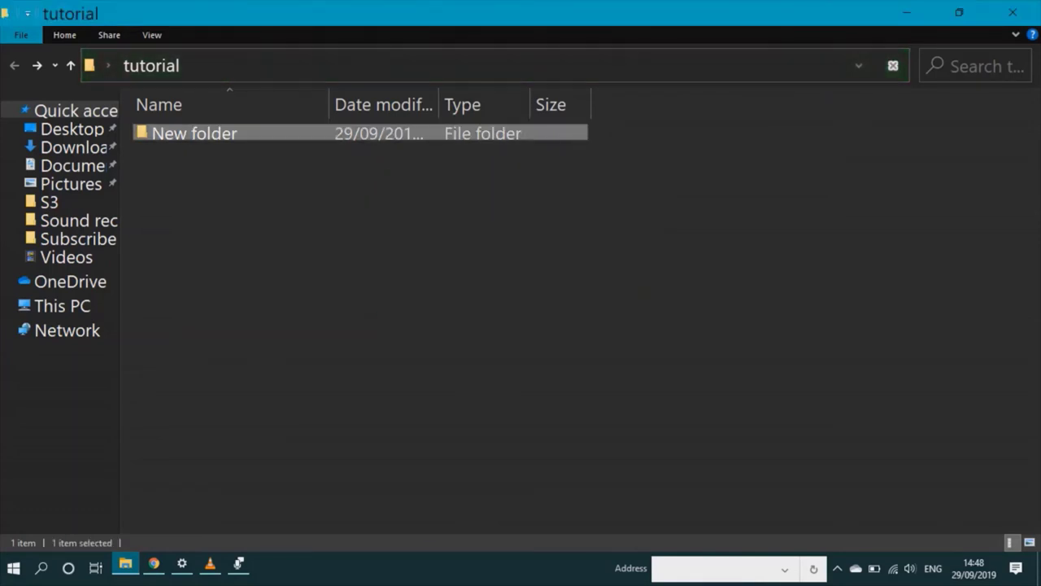
Step: Try to delete New folder with administrator permission, retry the deletion, cancel it, and clear the selection
{"action": "key", "text": "Delete"}
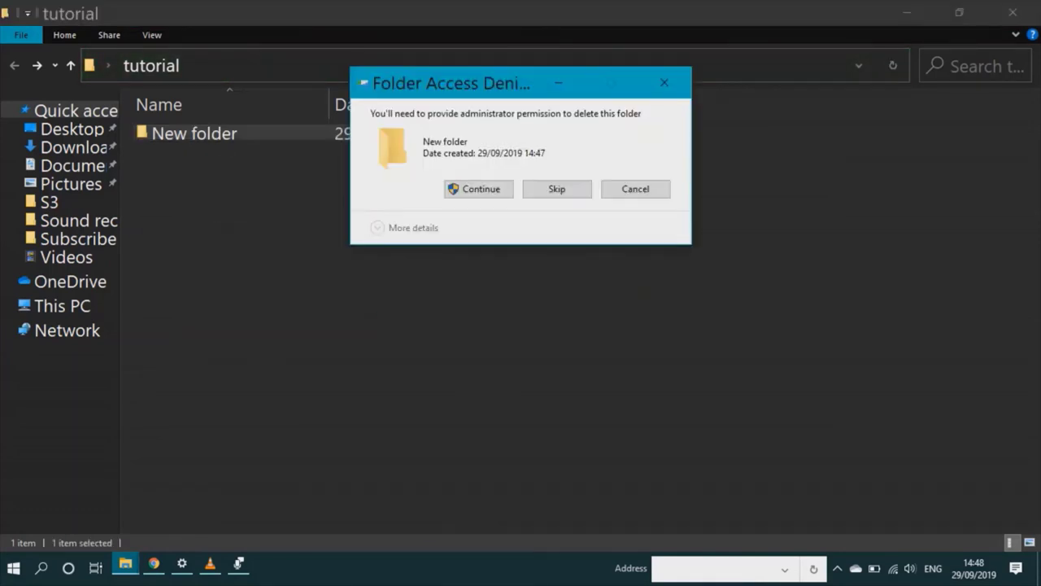
{"action": "key", "text": "Return"}
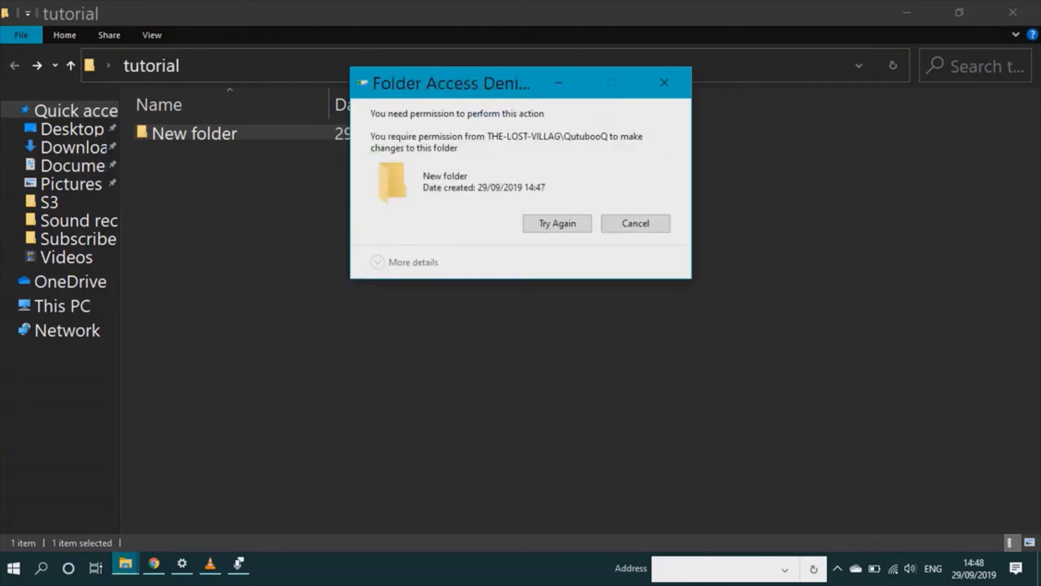
{"action": "key", "text": "Return"}
{"action": "key", "text": "Tab"}
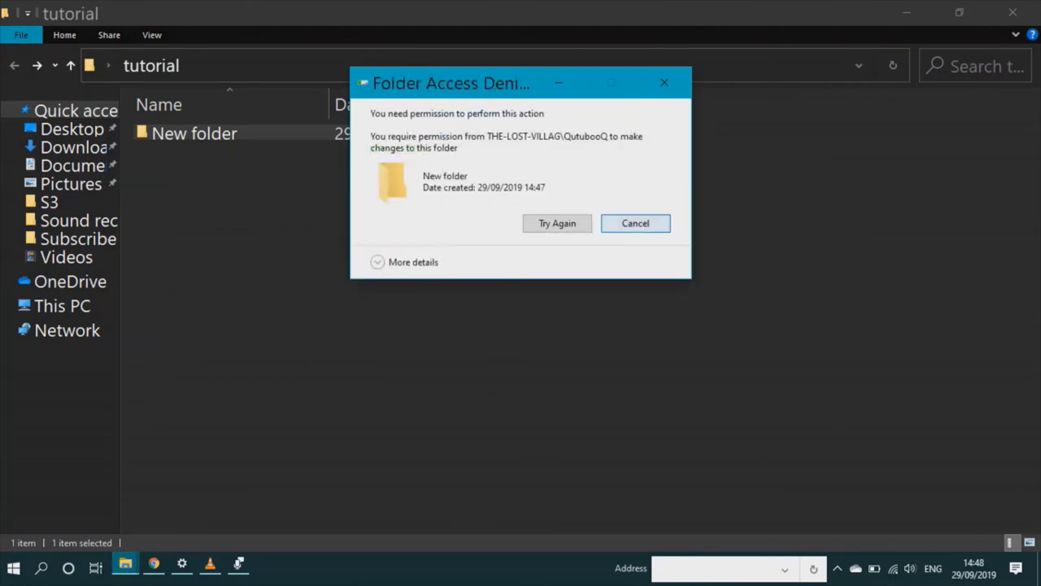
{"action": "key", "text": "Return"}
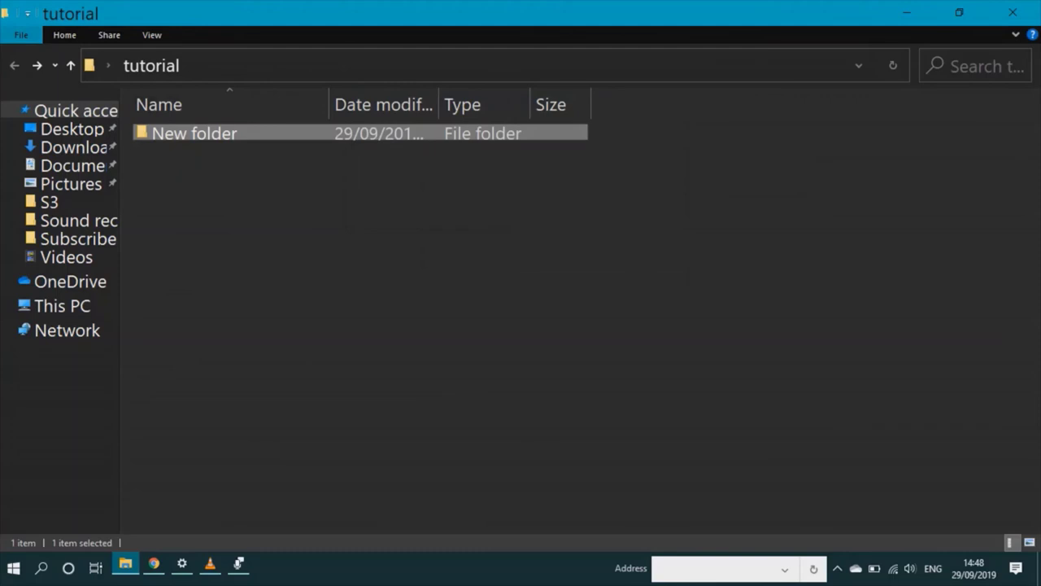
{"action": "key", "text": "Escape"}
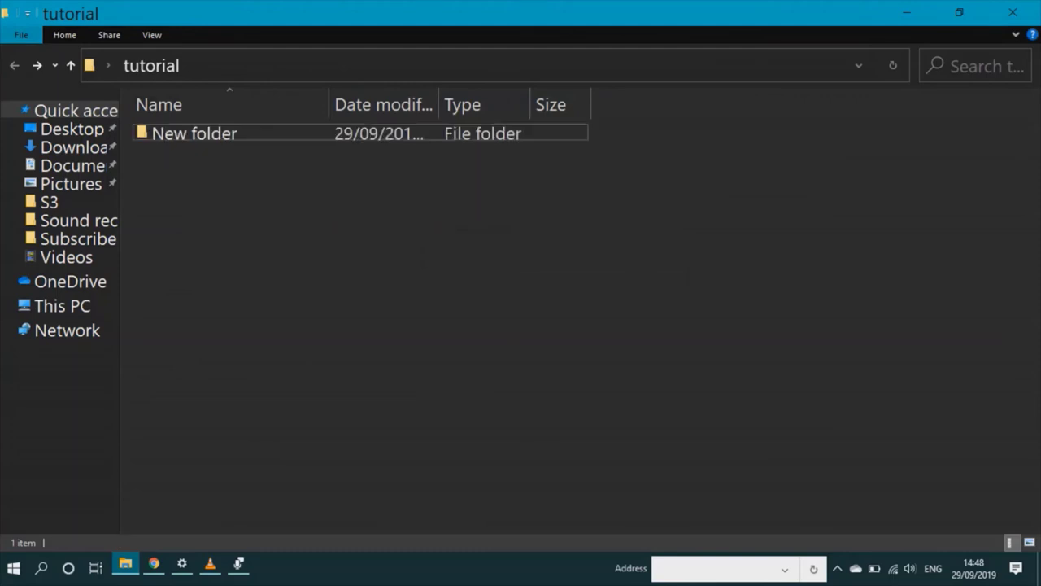
Step: Edit New folder's security permissions to allow Everyone Full control, apply the change, and close the permissions and properties dialogs
{"action": "key", "text": "ctrl+space"}
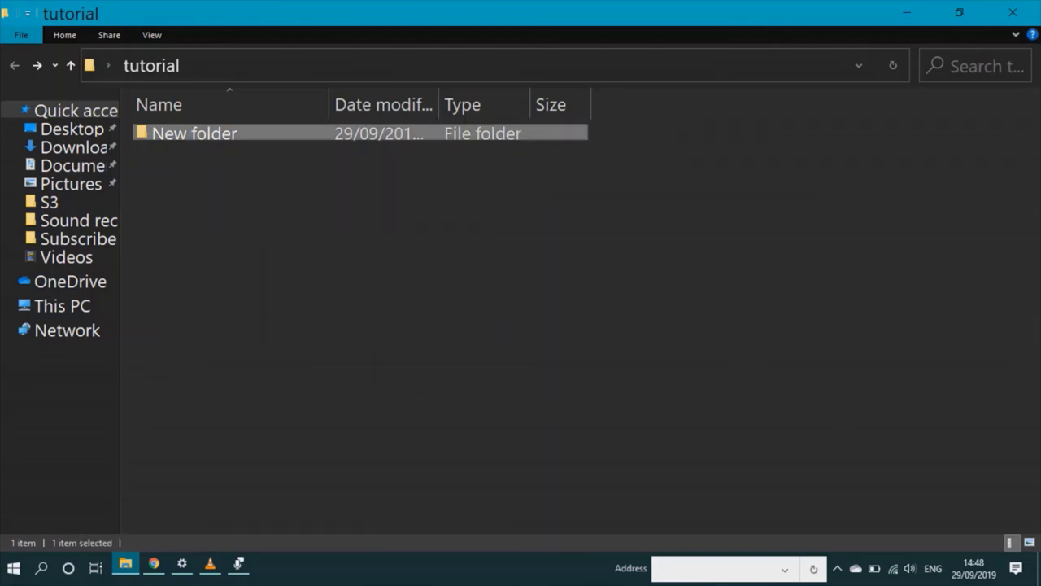
{"action": "key", "text": "shift+F10"}
{"action": "key", "text": "Up"}
{"action": "key", "text": "Return"}
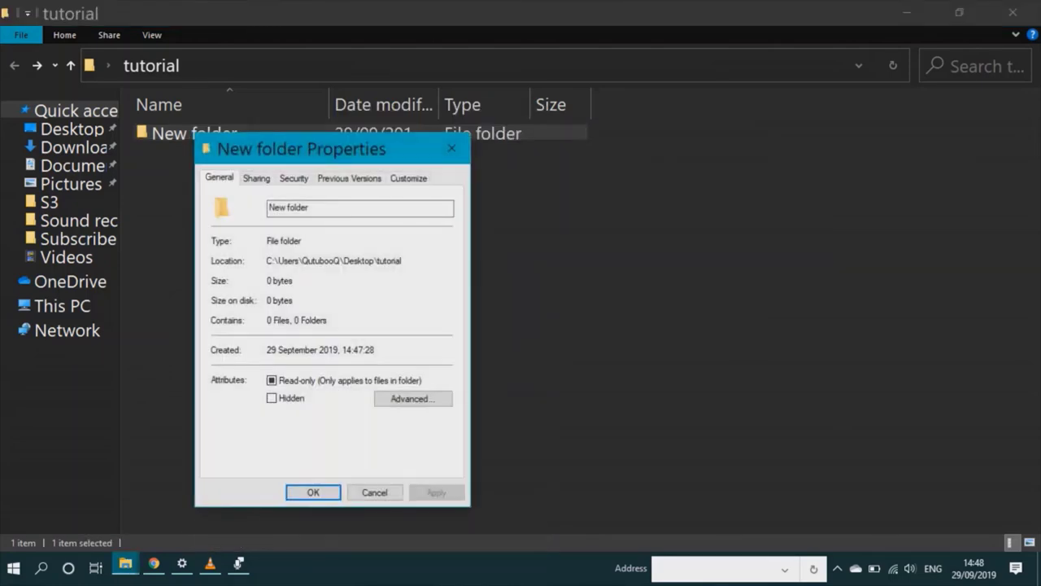
{"action": "left_click", "coordinate": [293, 178]}
{"action": "left_click", "coordinate": [419, 305]}
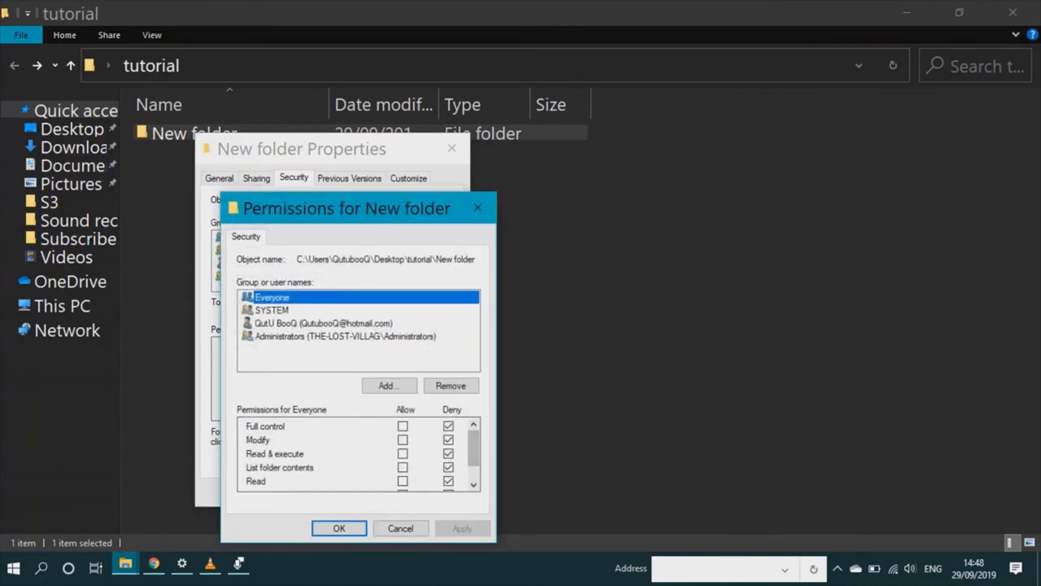
{"action": "key", "text": "Tab"}
{"action": "key", "text": "space"}
{"action": "left_click", "coordinate": [462, 528]}
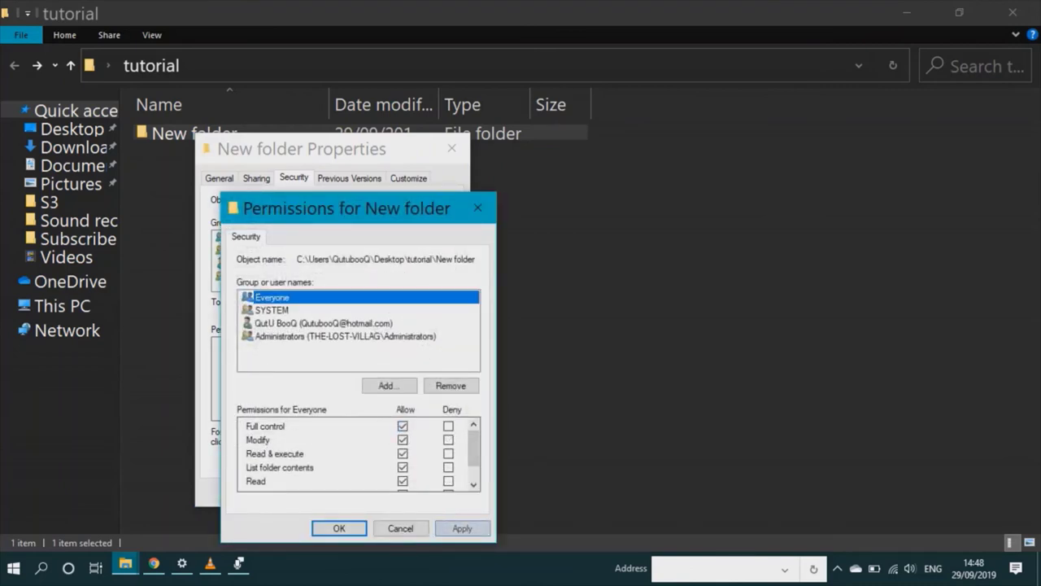
{"action": "left_click", "coordinate": [338, 528]}
{"action": "left_click", "coordinate": [313, 492]}
Step: Open New folder to check access to its contents
{"action": "key", "text": "Return"}
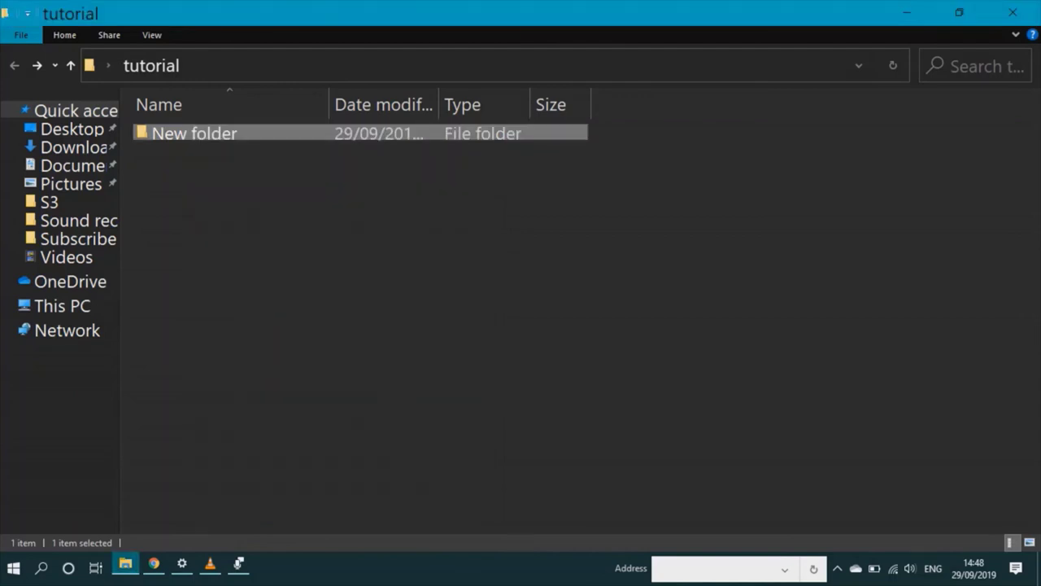
{"action": "key", "text": "Return"}
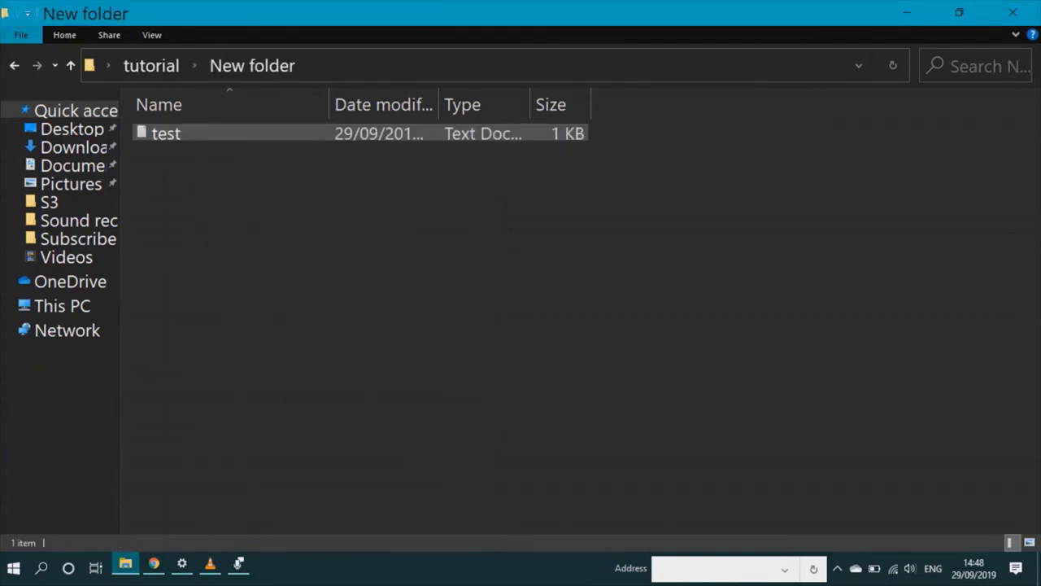